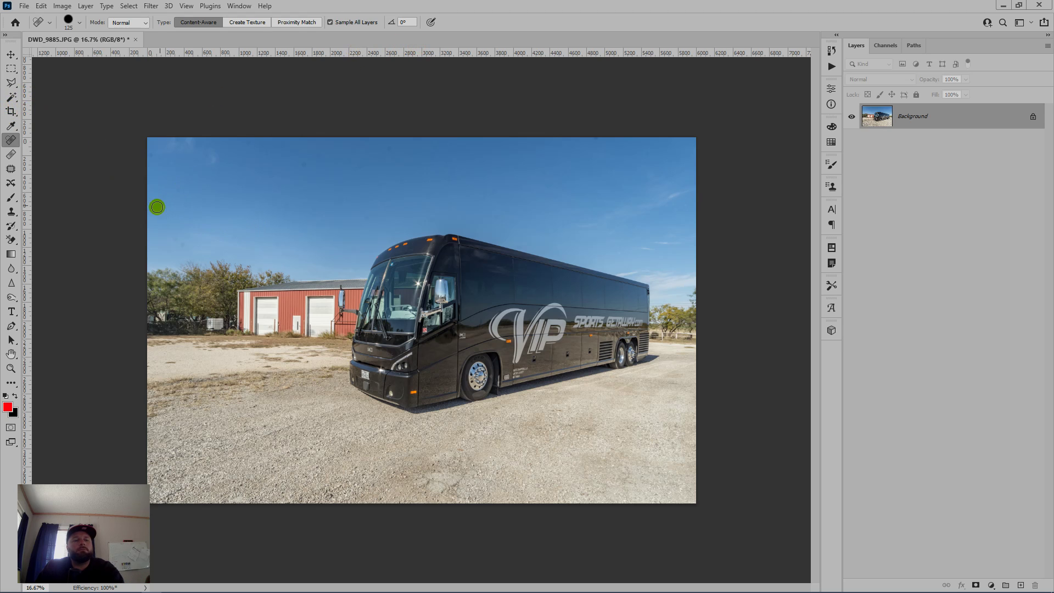
pyautogui.press('w')
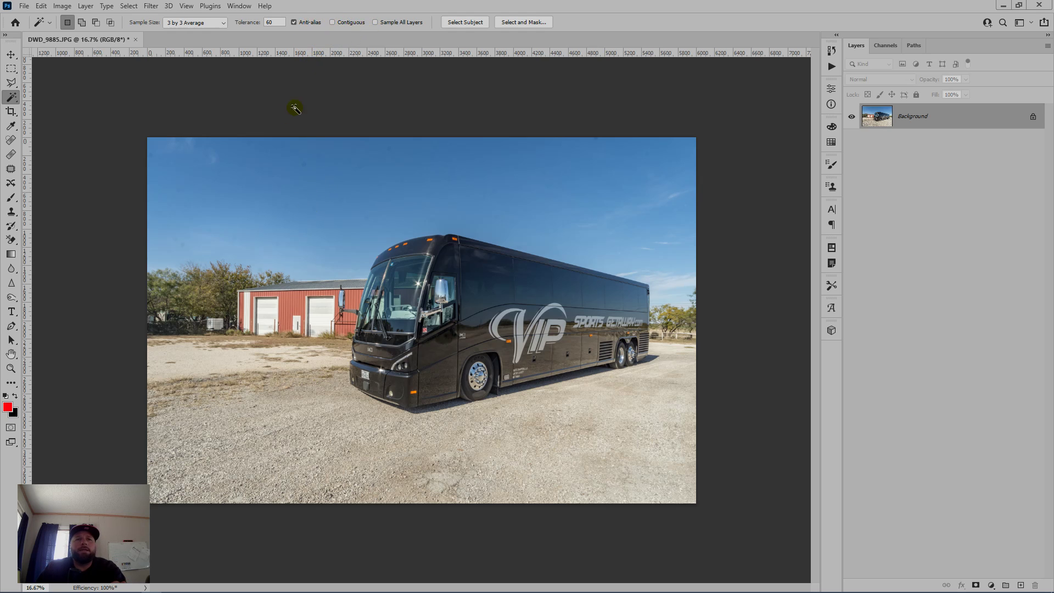
pyautogui.click(306, 166)
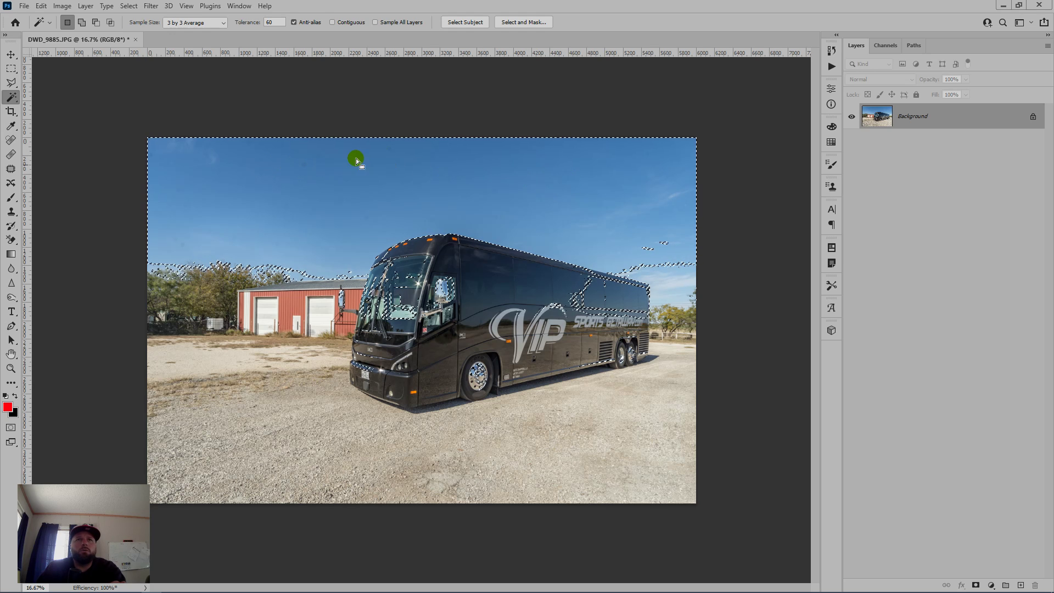
pyautogui.click(332, 23)
pyautogui.click(332, 23)
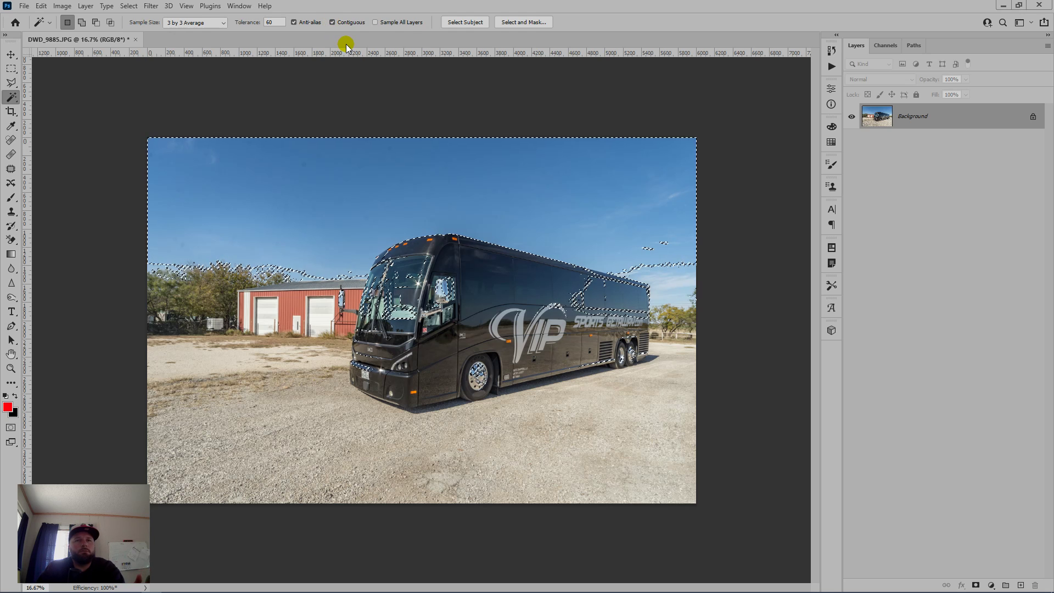
pyautogui.click(247, 309)
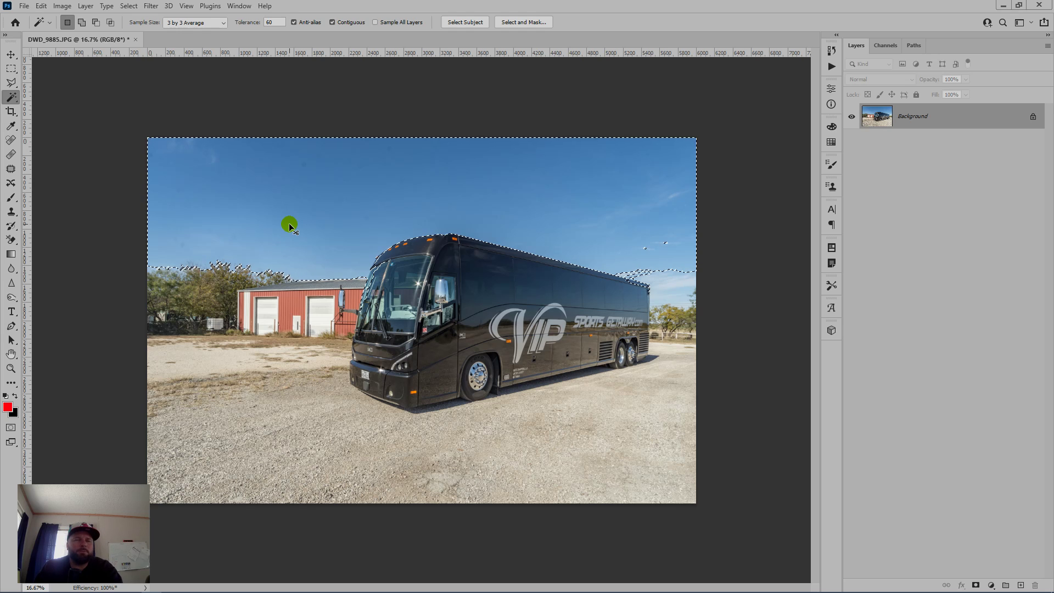
pyautogui.hotkey('ctrl', 'd')
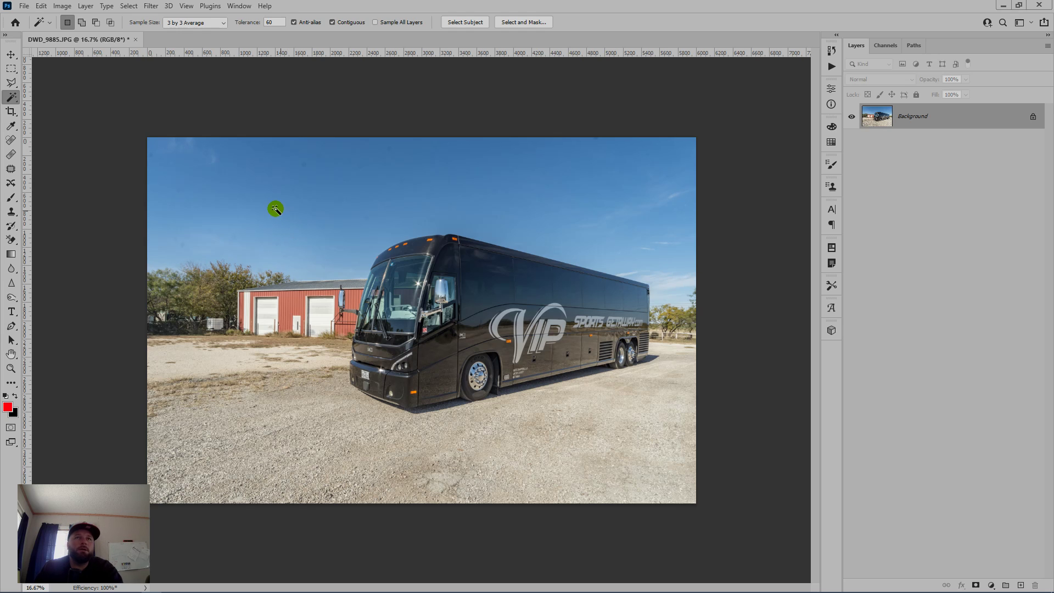
pyautogui.click(332, 22)
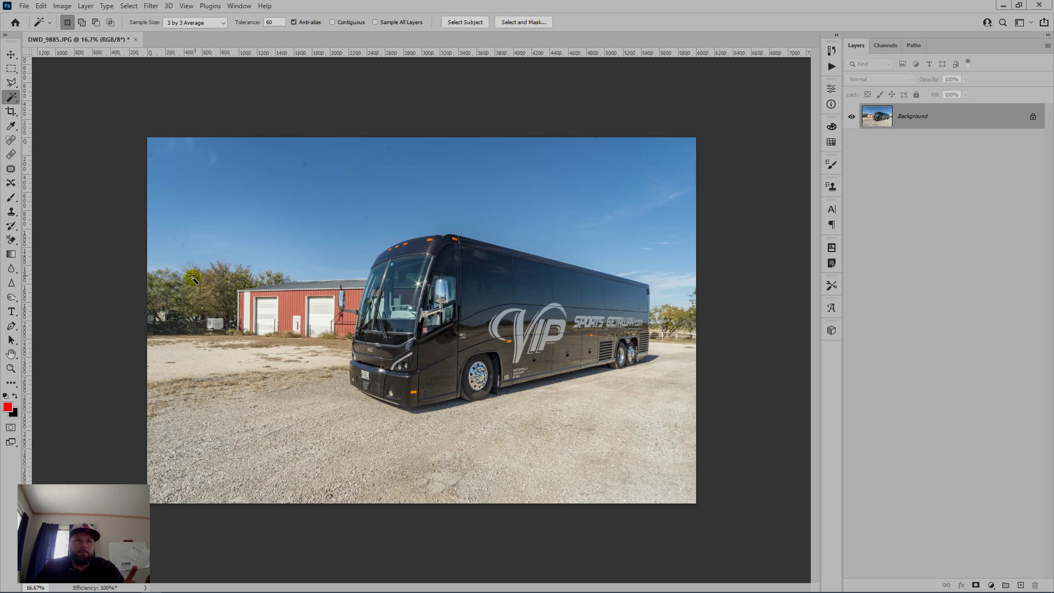
# Step: Select the sky plus the light ground tones with the non-contiguous Magic Wand and add a layer mask hiding them on the bus photo
pyautogui.click(221, 220)
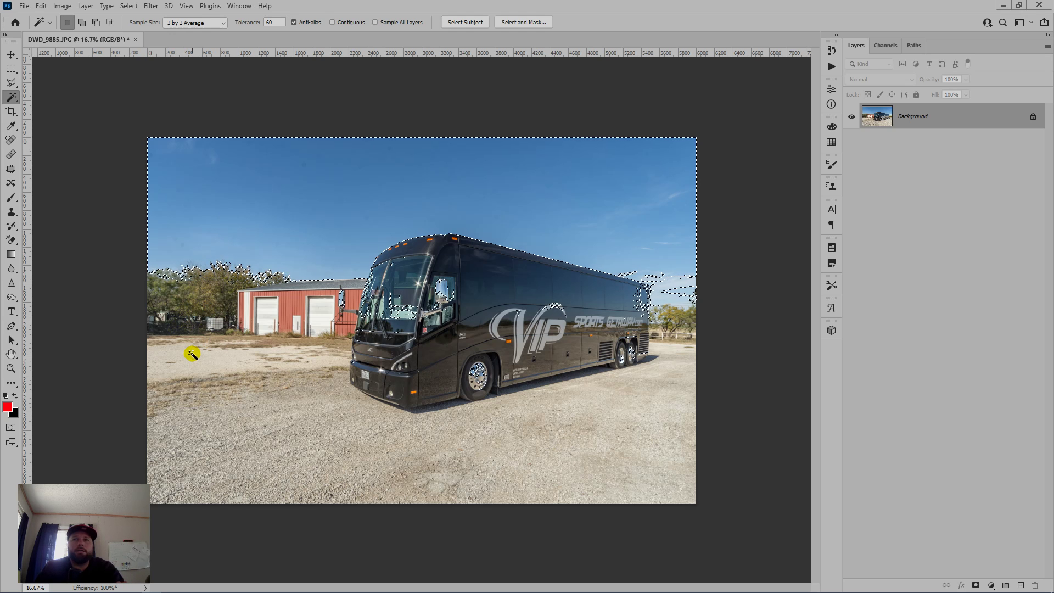
pyautogui.press('shift')
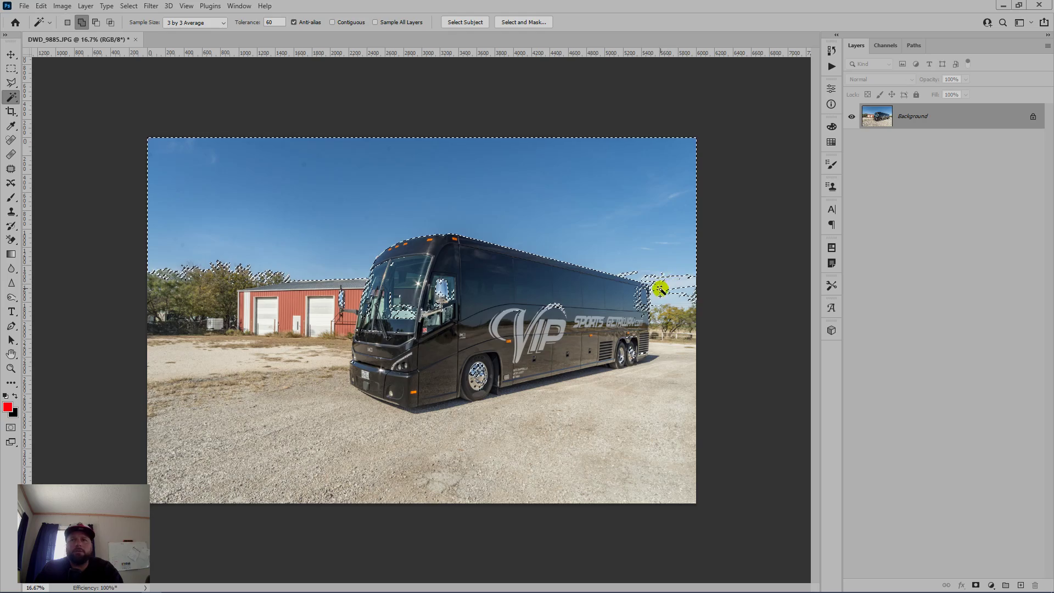
pyautogui.keyDown('shift'); pyautogui.click(468, 378); pyautogui.keyUp('shift')
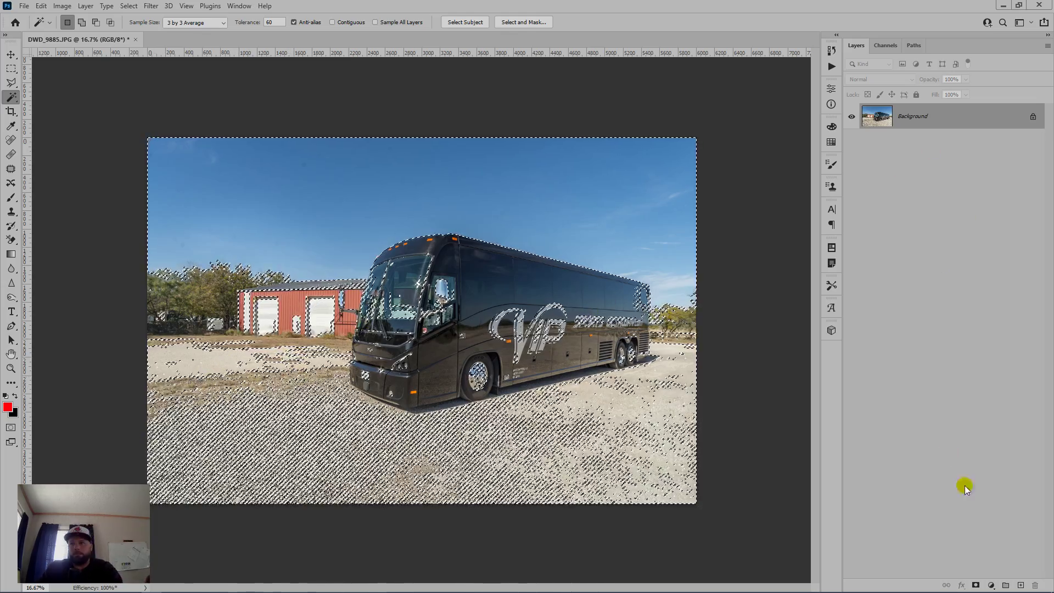
pyautogui.click(976, 584)
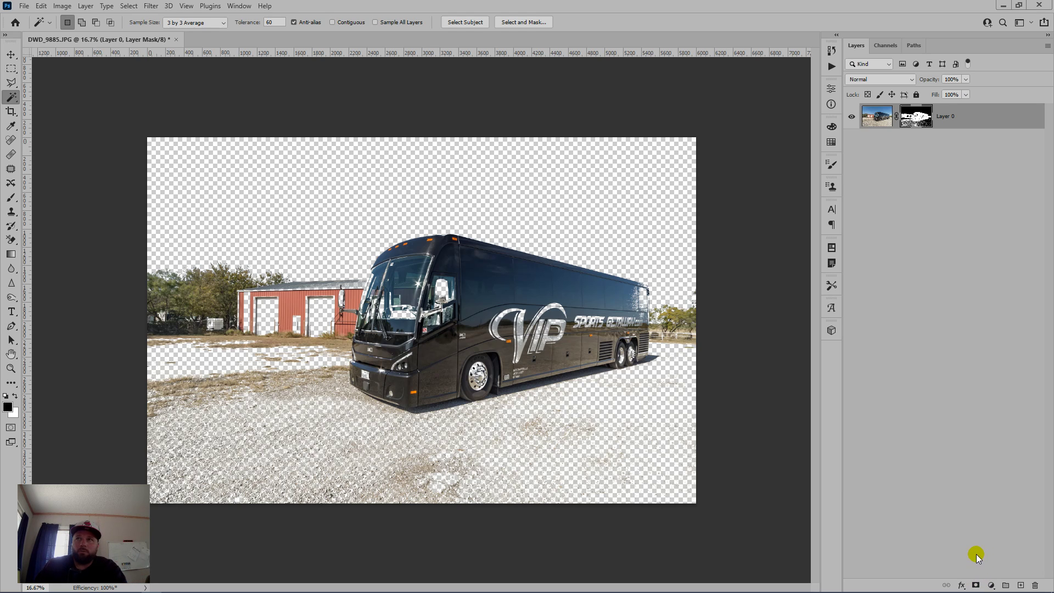
pyautogui.keyDown('alt'); pyautogui.click(927, 116); pyautogui.keyUp('alt')
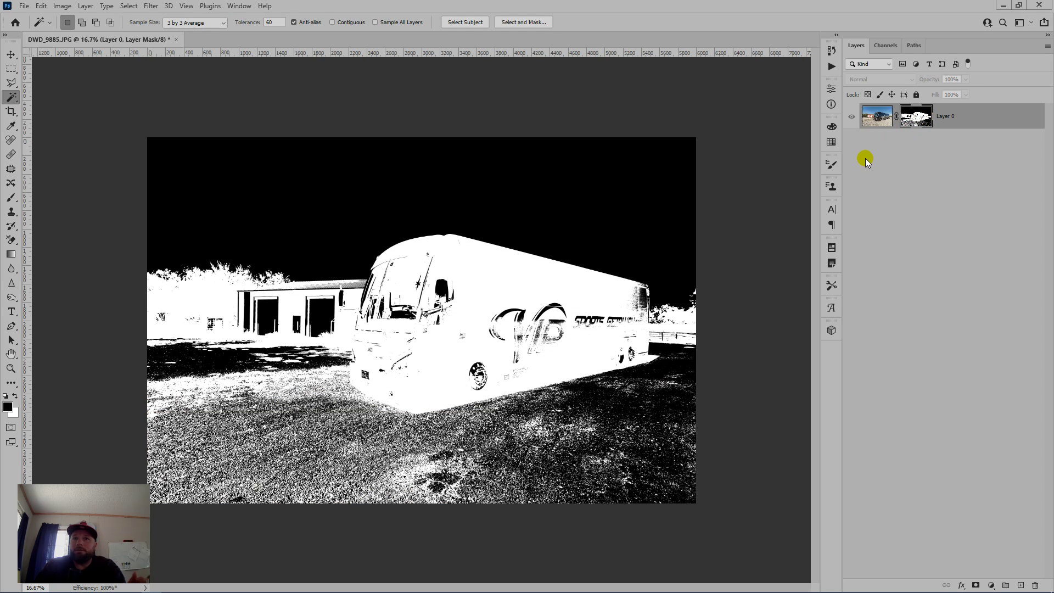
pyautogui.click(862, 169)
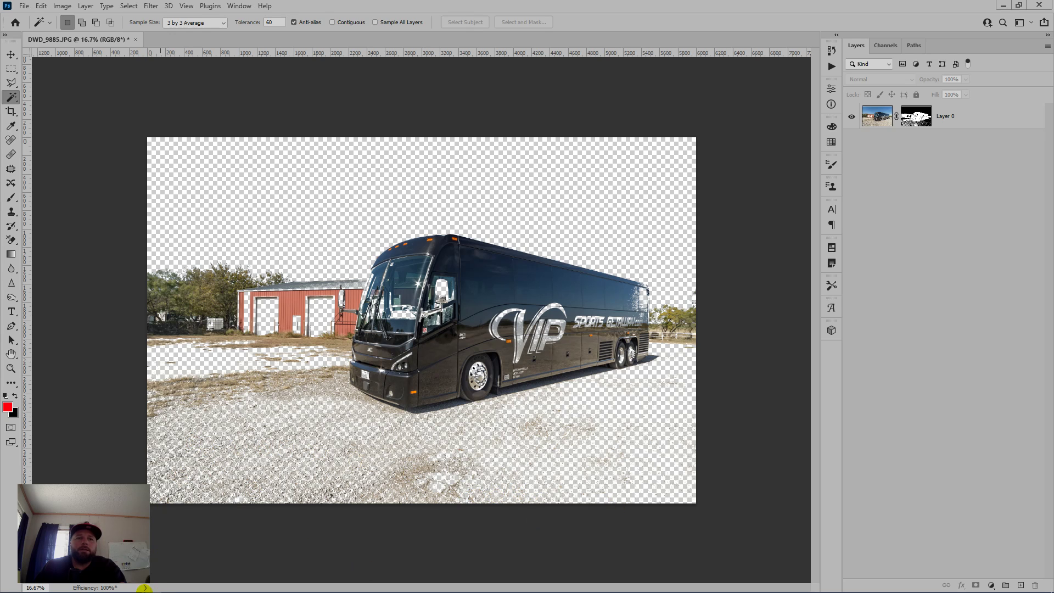
# Step: Switch to Bridge and place DWD_2458.JPG from the skies folder into the bus document at its original scale
pyautogui.moveTo(131, 588)
pyautogui.click(172, 585)
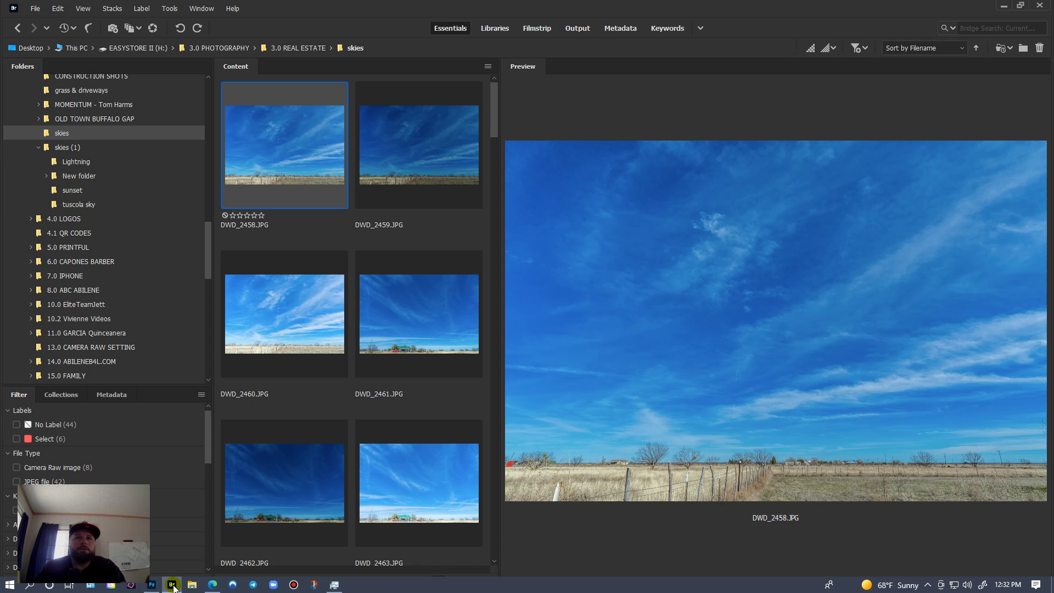
pyautogui.click(277, 157)
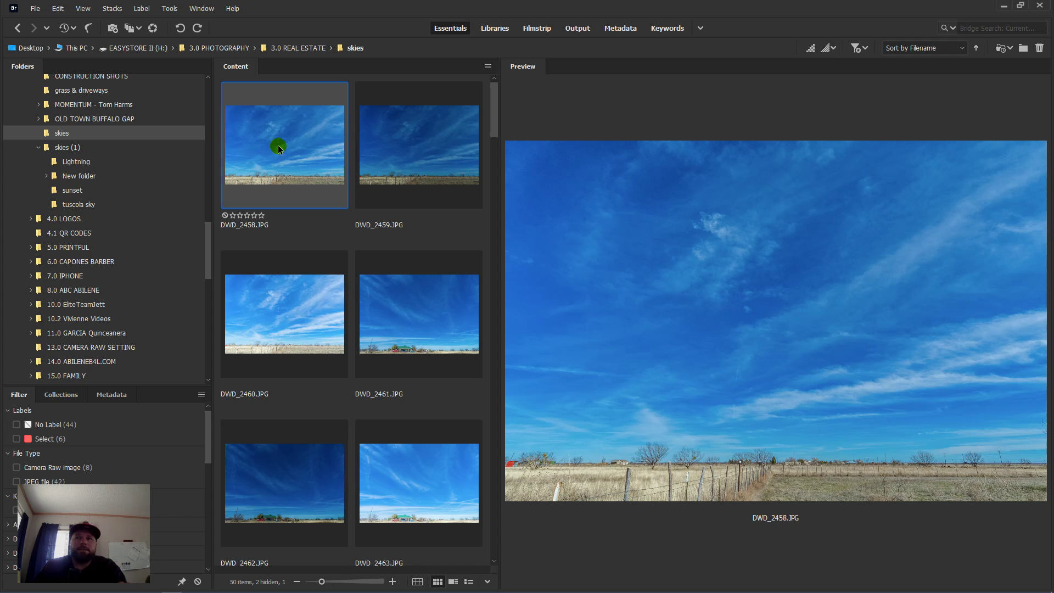
pyautogui.moveTo(277, 156); pyautogui.dragTo(336, 365)
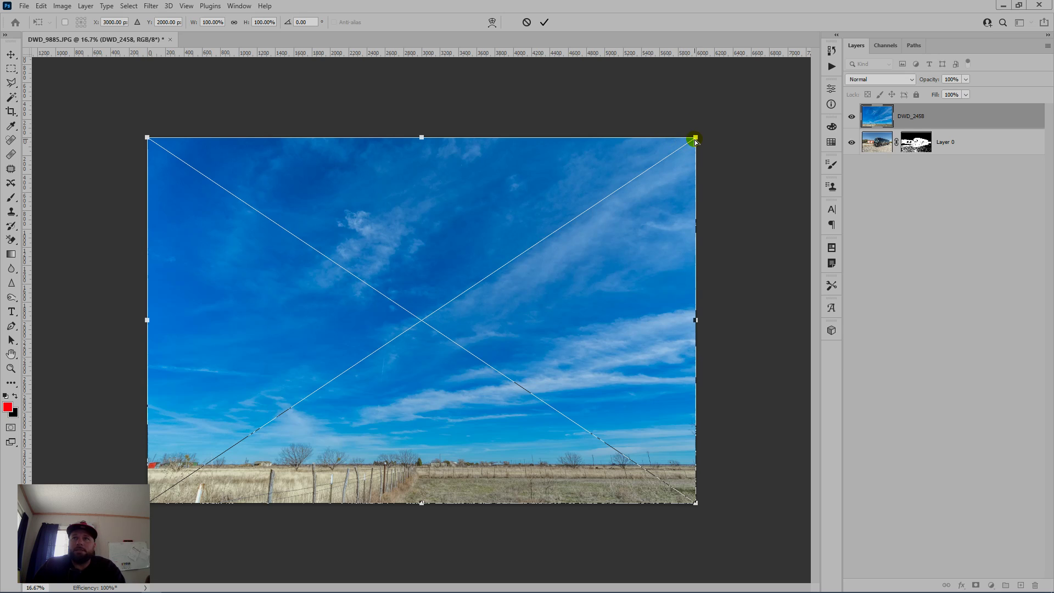
pyautogui.moveTo(696, 139); pyautogui.dragTo(699, 136)
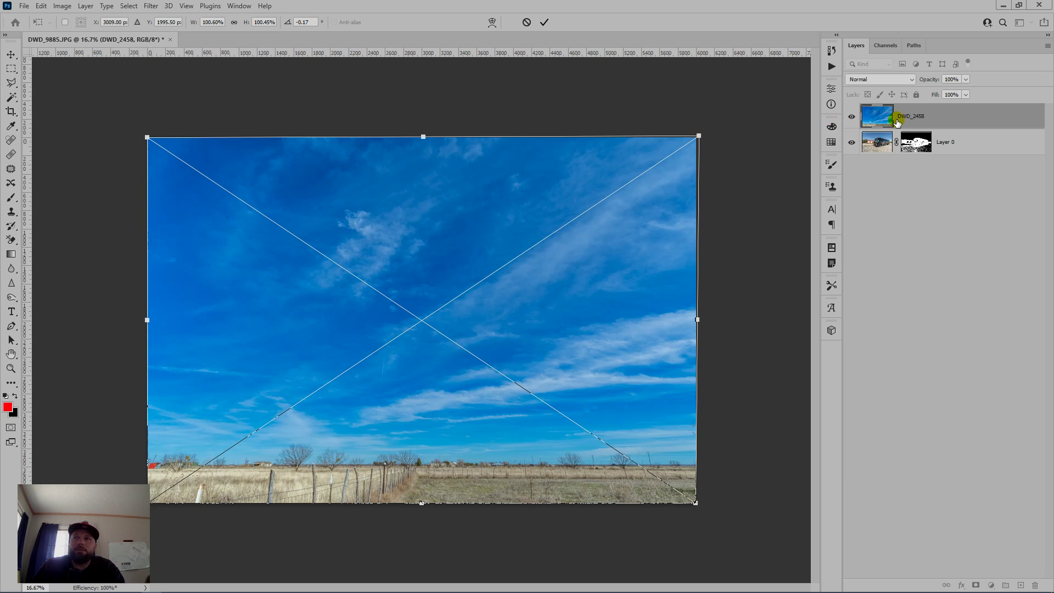
pyautogui.hotkey('ctrl', 'z')
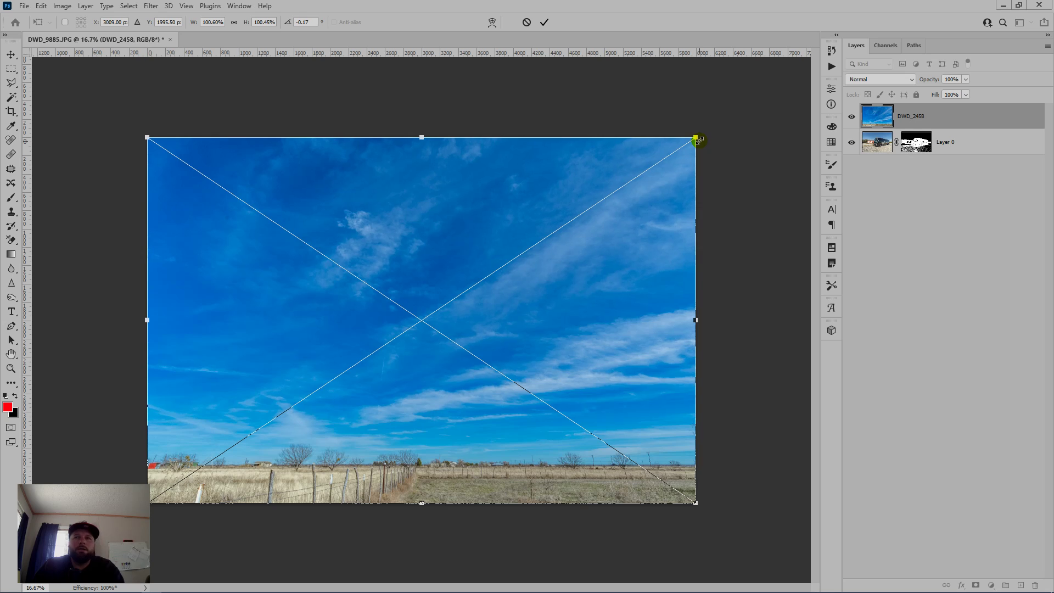
pyautogui.click(545, 23)
pyautogui.press('w')
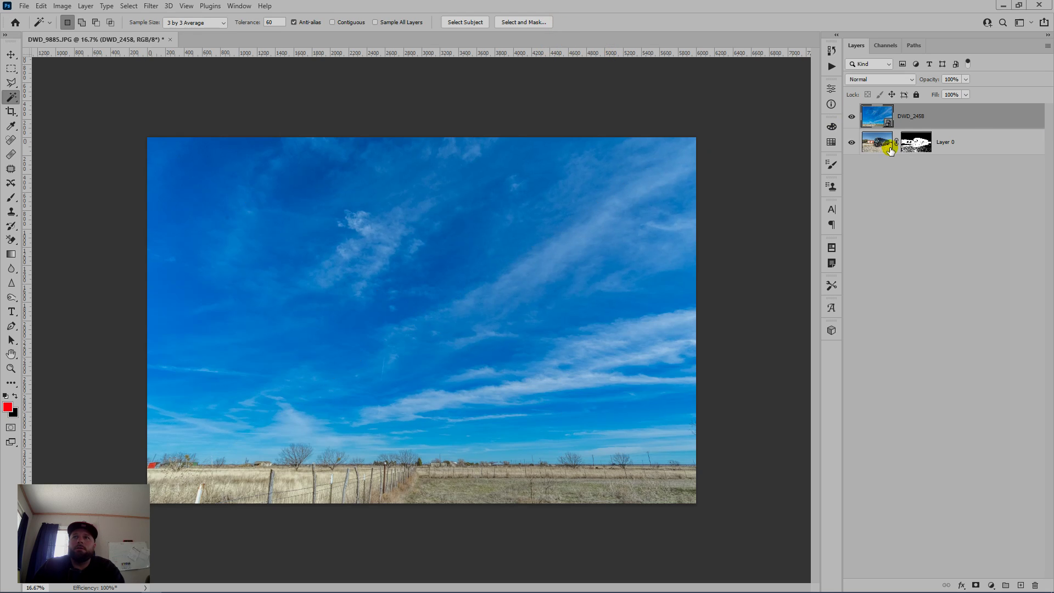
pyautogui.click(675, 161)
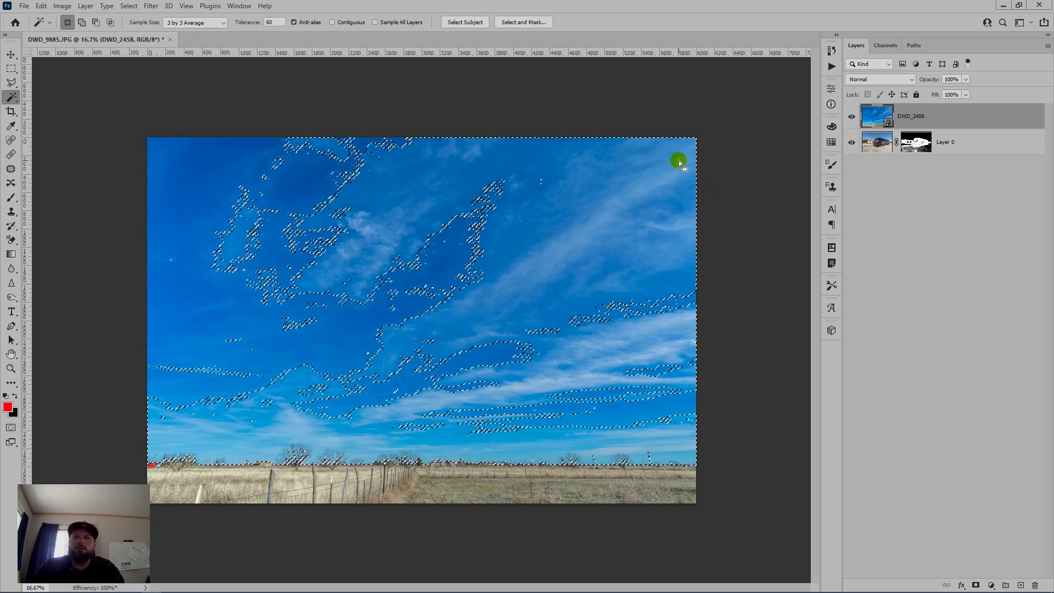
pyautogui.hotkey('ctrl', 'd')
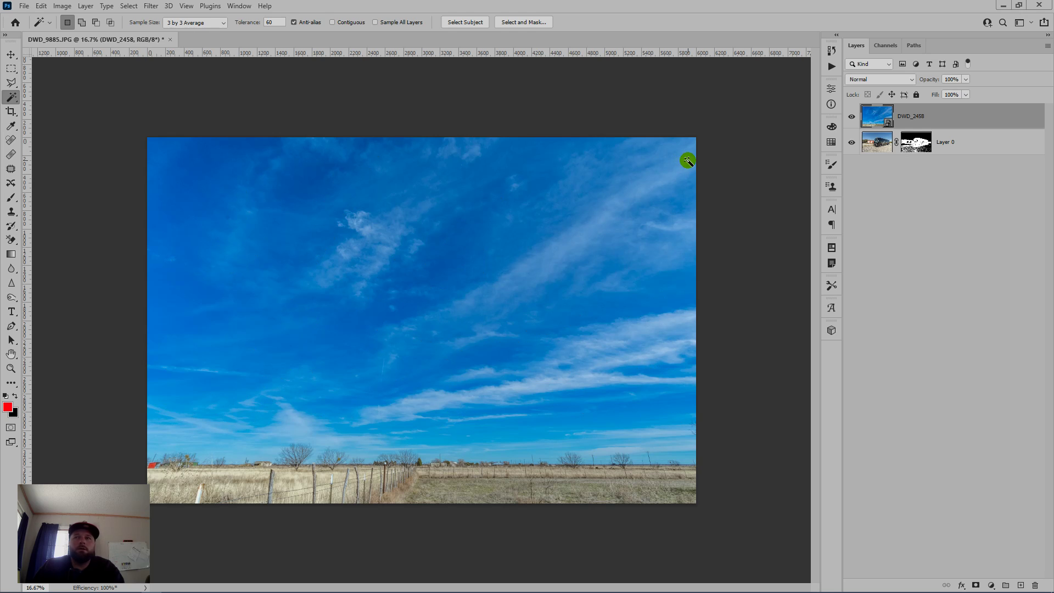
# Step: Enlarge the placed sky image to about 107% wide and 105% high so it extends past the canvas edges
pyautogui.press('v')
pyautogui.click(695, 138)
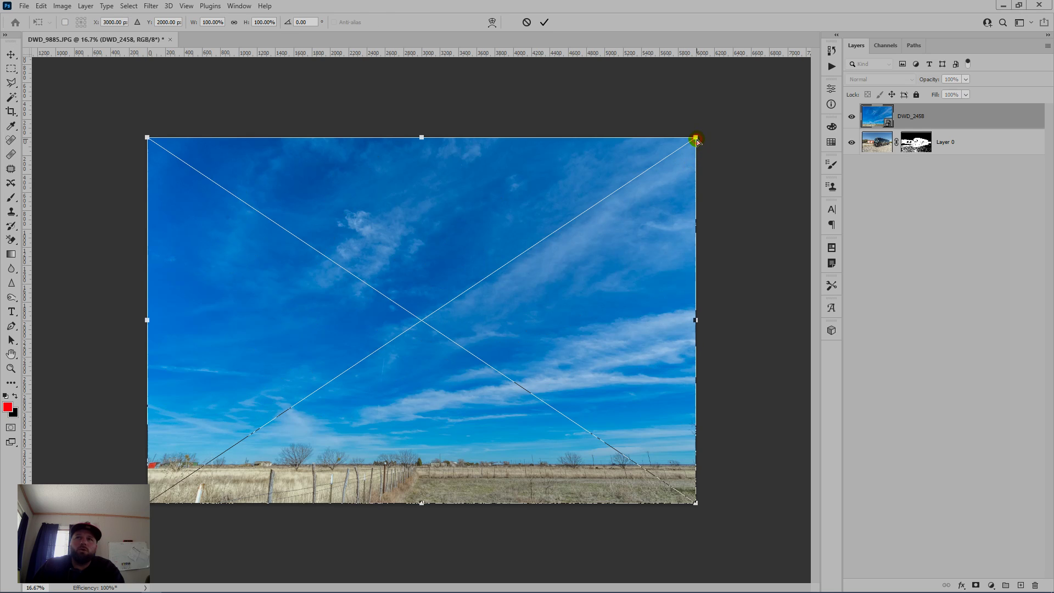
pyautogui.moveTo(696, 139); pyautogui.dragTo(720, 129)
pyautogui.moveTo(158, 143); pyautogui.dragTo(134, 137)
pyautogui.moveTo(698, 508); pyautogui.dragTo(705, 517)
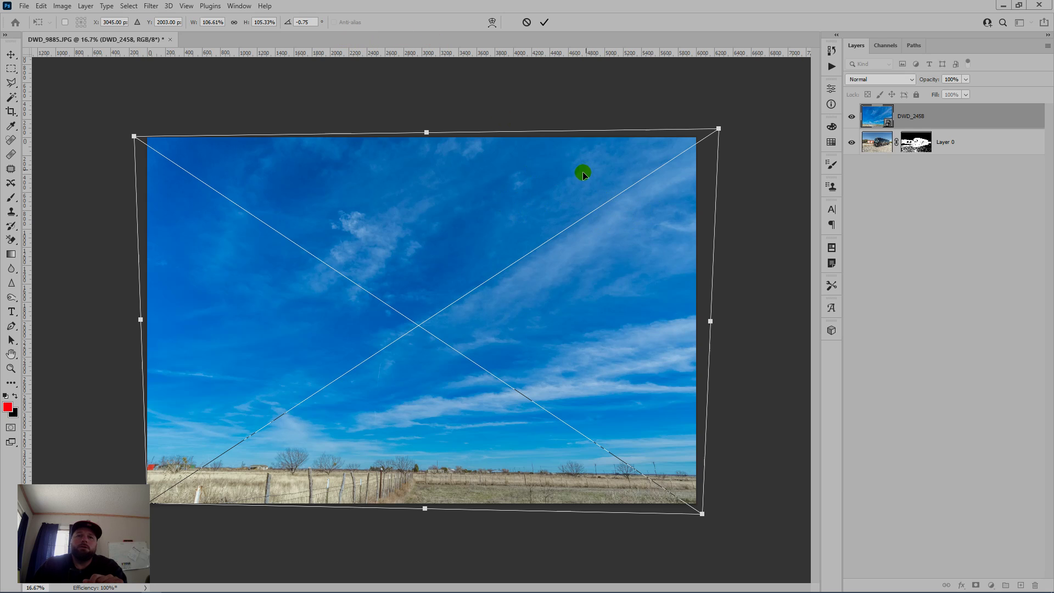
pyautogui.click(545, 22)
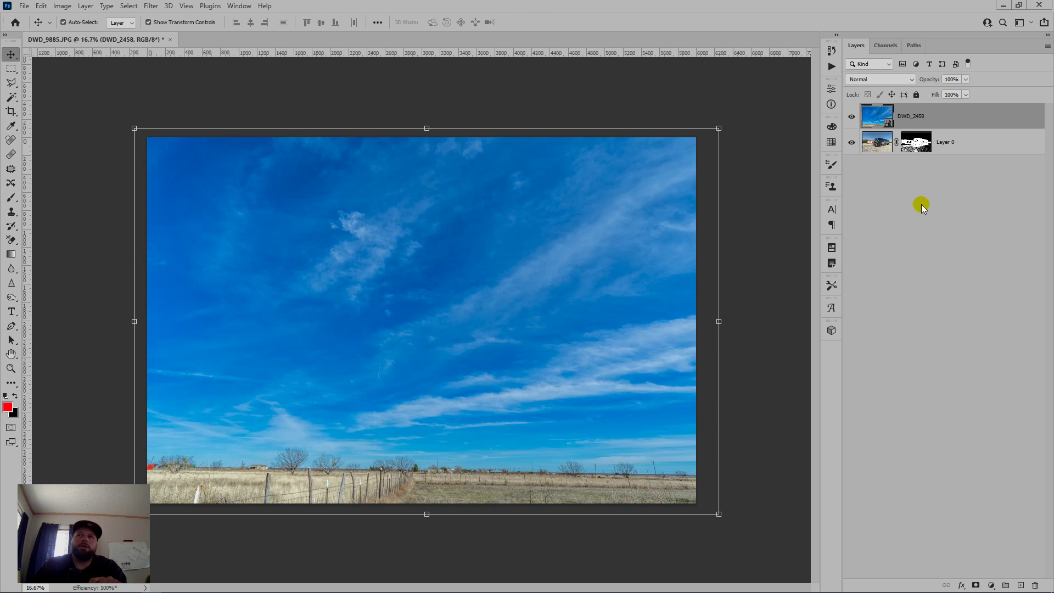
# Step: Move the DWD_2458 layer below Layer 0 and shift the sky image upward so its clouds fill the area above the bus
pyautogui.moveTo(941, 117); pyautogui.dragTo(937, 157)
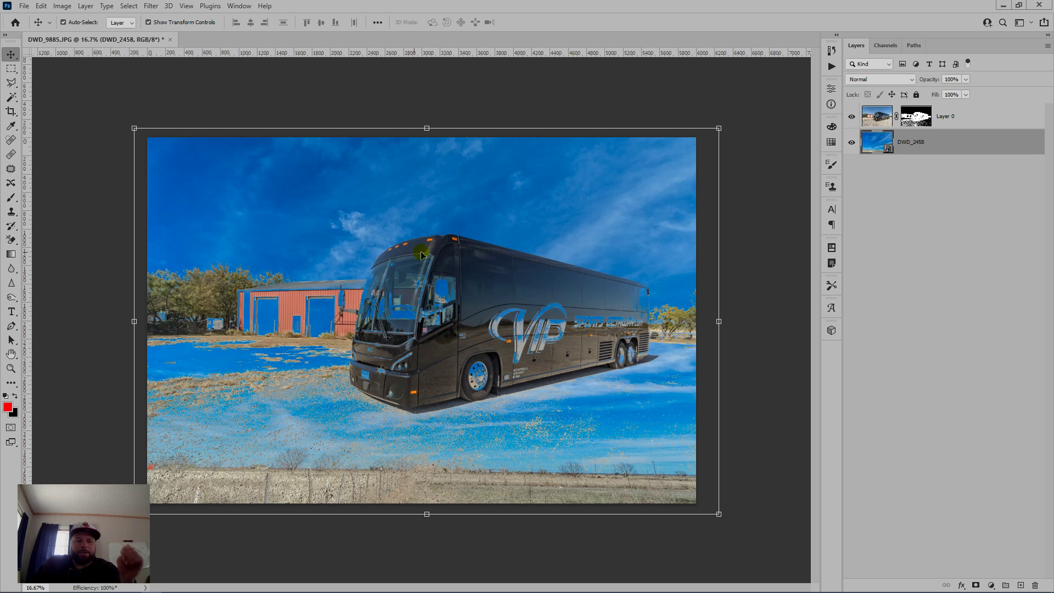
pyautogui.moveTo(567, 215); pyautogui.dragTo(570, 159)
pyautogui.moveTo(557, 233); pyautogui.dragTo(537, 170)
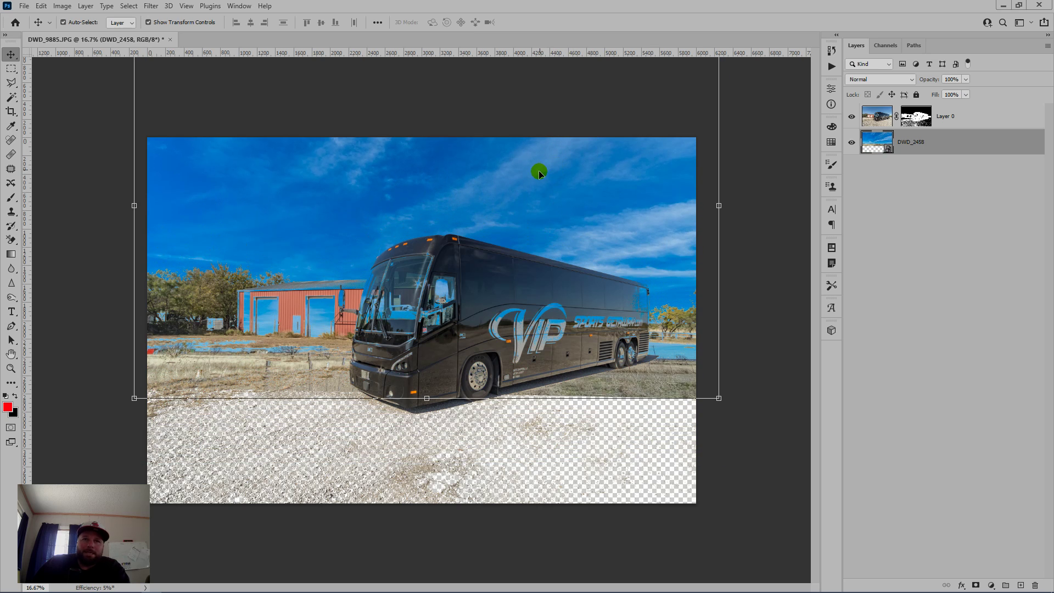
pyautogui.moveTo(553, 223)
pyautogui.mouseDown()
pyautogui.moveTo(558, 176)
pyautogui.moveTo(554, 207)
pyautogui.mouseUp()
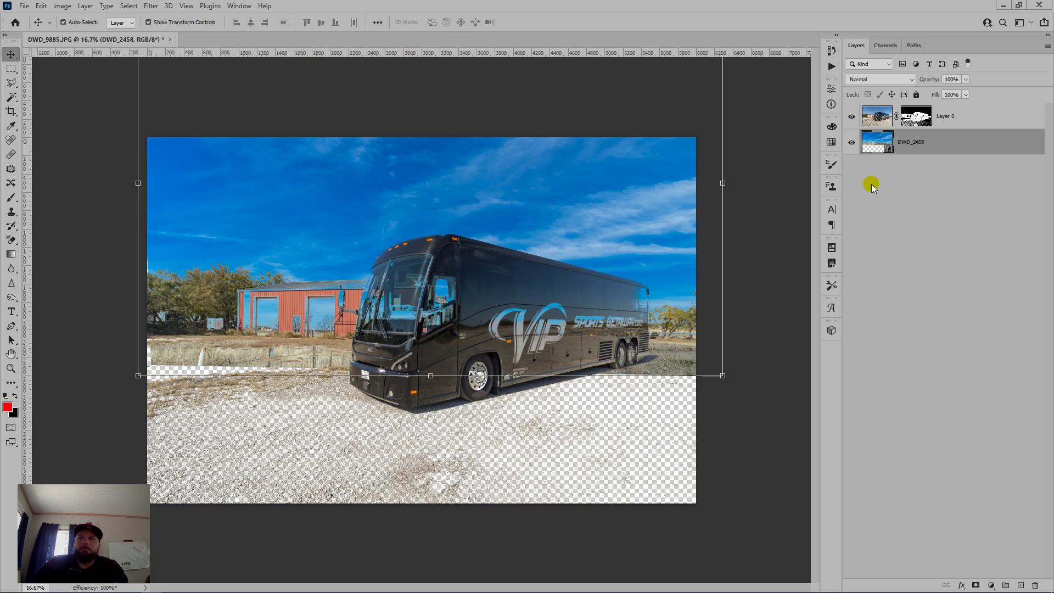
# Step: Target Layer 0's mask with the Brush tool, using white as the foreground colour and a brush diameter of about 1963 px
pyautogui.click(915, 125)
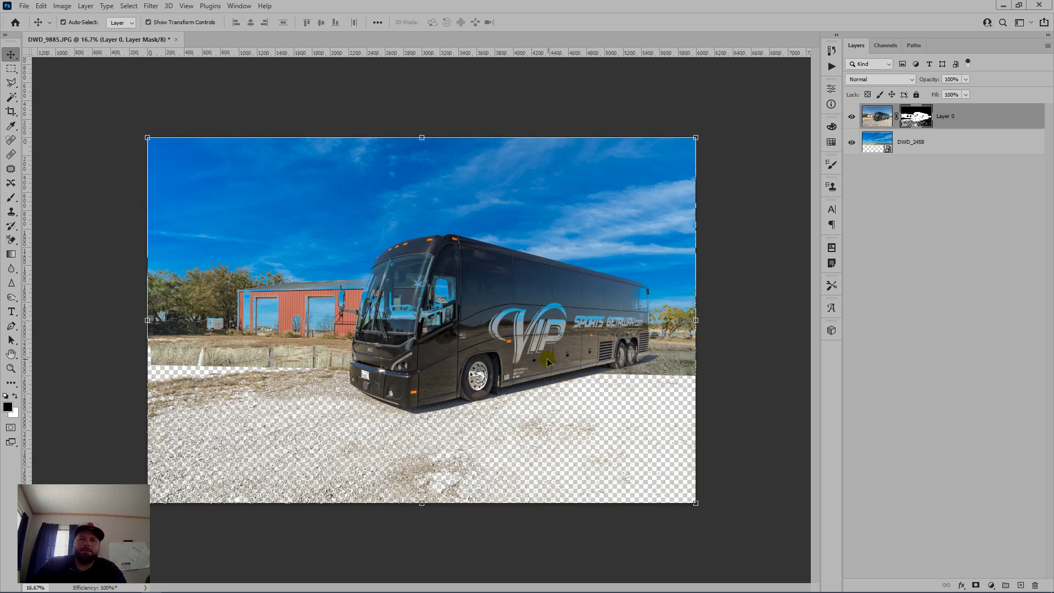
pyautogui.press('b')
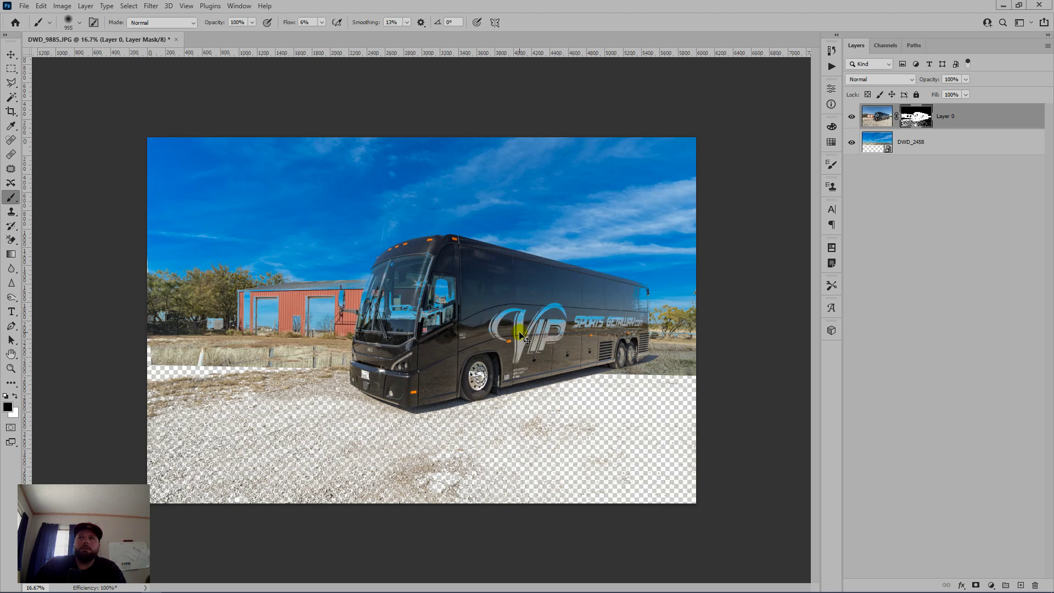
pyautogui.click(908, 120)
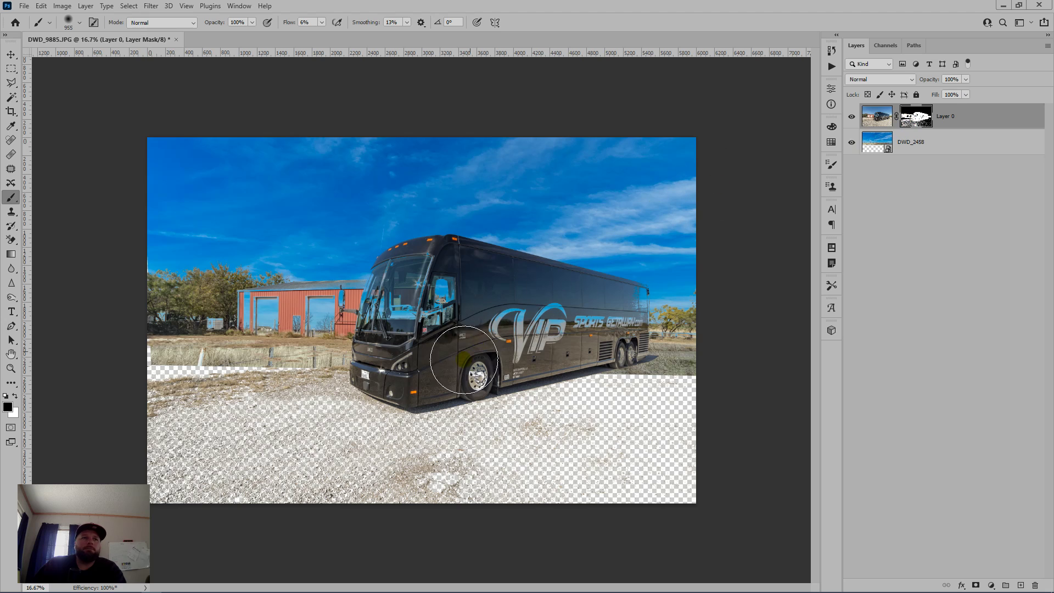
pyautogui.click(487, 347)
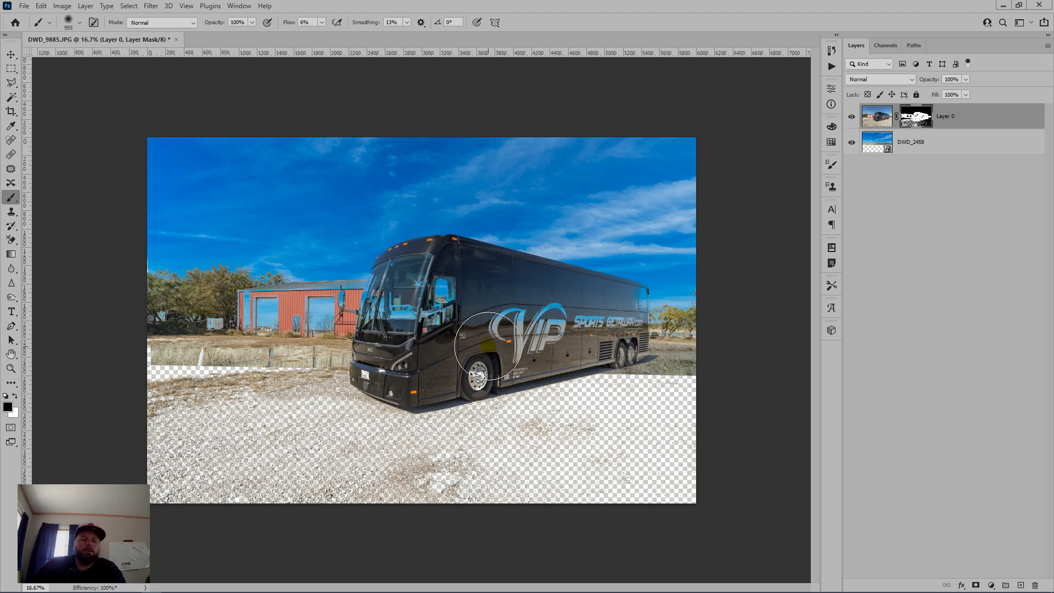
pyautogui.press('x')
pyautogui.moveTo(493, 344); pyautogui.dragTo(409, 588)
pyautogui.moveTo(480, 330); pyautogui.dragTo(543, 344)
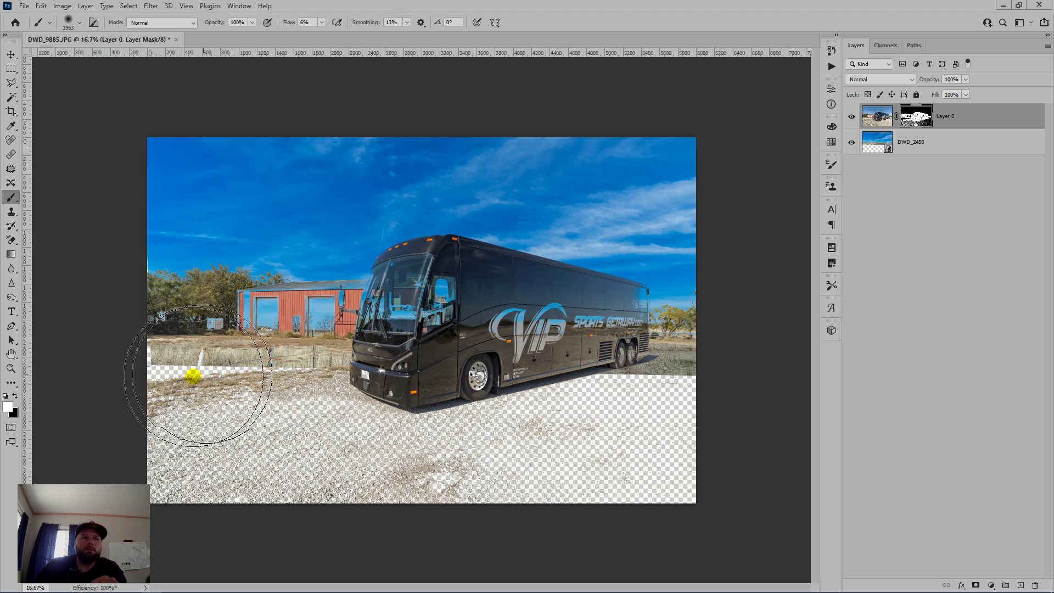
# Step: Paint white on Layer 0's mask with a 0% hardness, 100% flow brush to restore the gravel ground and the garage doors
pyautogui.click(322, 22)
pyautogui.moveTo(319, 34); pyautogui.dragTo(395, 97)
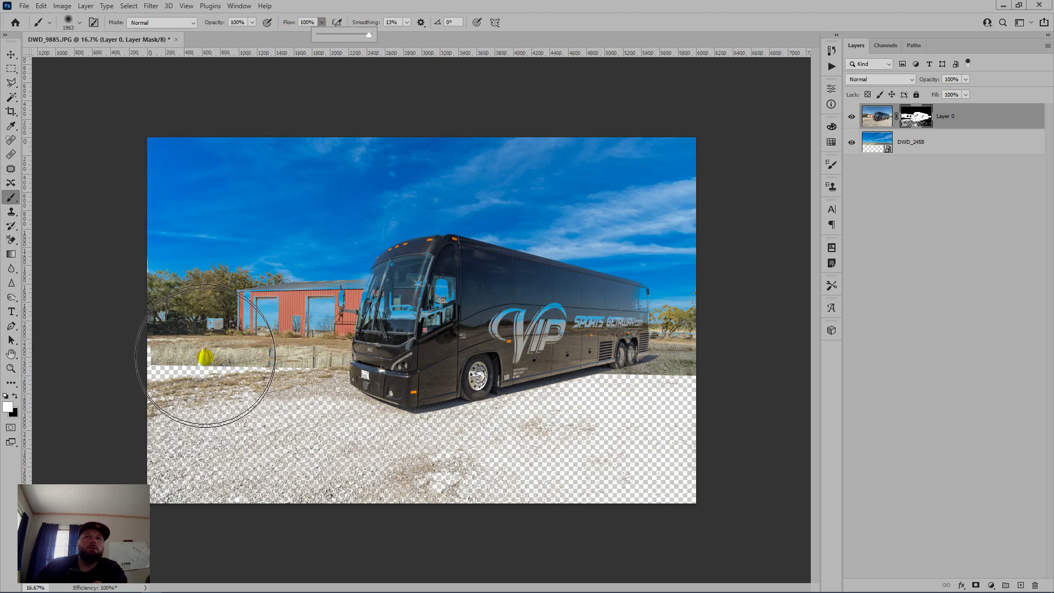
pyautogui.keyDown('alt'); pyautogui.rightClick(227, 446); pyautogui.keyUp('alt')
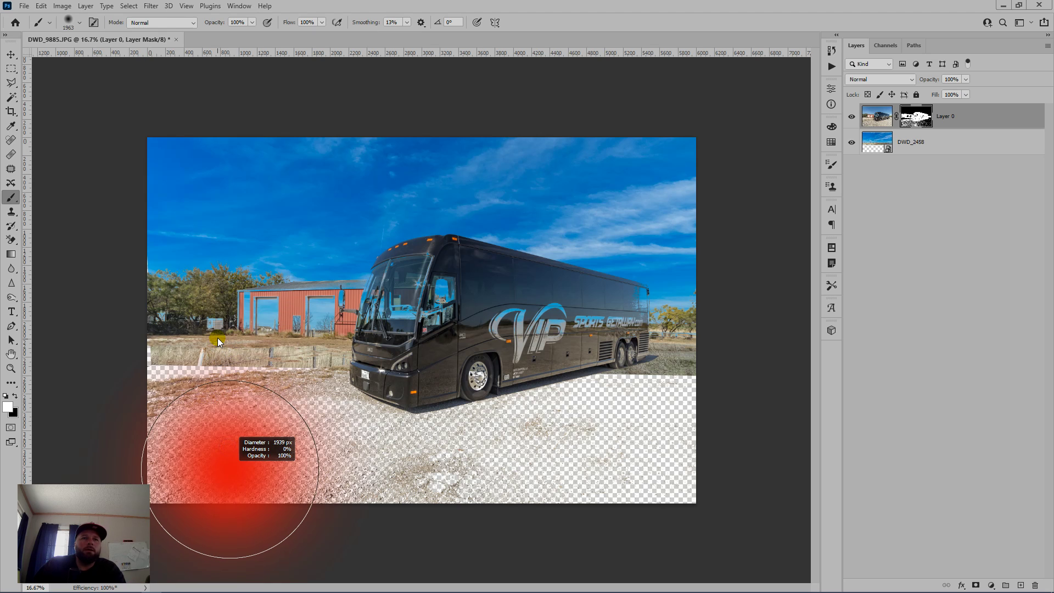
pyautogui.keyDown('alt'); pyautogui.rightClick(241, 434); pyautogui.keyUp('alt')
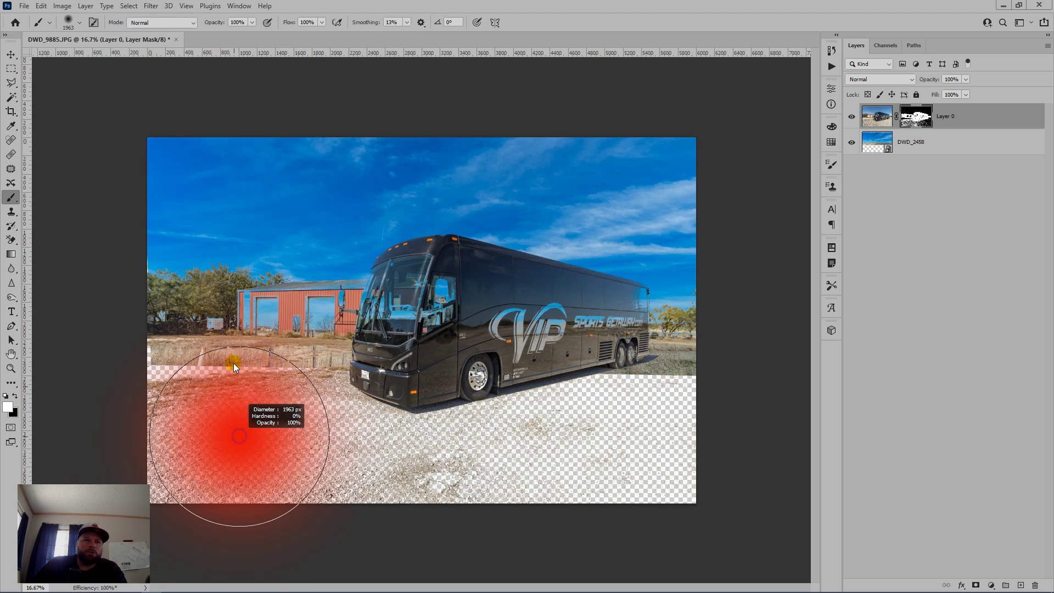
pyautogui.moveTo(207, 409)
pyautogui.mouseDown()
pyautogui.moveTo(286, 446)
pyautogui.moveTo(197, 470)
pyautogui.moveTo(345, 506)
pyautogui.moveTo(289, 506)
pyautogui.moveTo(563, 509)
pyautogui.moveTo(631, 485)
pyautogui.moveTo(772, 470)
pyautogui.moveTo(589, 456)
pyautogui.moveTo(715, 459)
pyautogui.moveTo(647, 461)
pyautogui.moveTo(626, 442)
pyautogui.moveTo(648, 431)
pyautogui.moveTo(585, 444)
pyautogui.moveTo(595, 446)
pyautogui.moveTo(643, 442)
pyautogui.moveTo(159, 412)
pyautogui.moveTo(230, 419)
pyautogui.moveTo(216, 421)
pyautogui.moveTo(325, 411)
pyautogui.moveTo(260, 405)
pyautogui.mouseUp()
pyautogui.moveTo(323, 402)
pyautogui.mouseDown()
pyautogui.moveTo(426, 396)
pyautogui.moveTo(261, 401)
pyautogui.mouseUp()
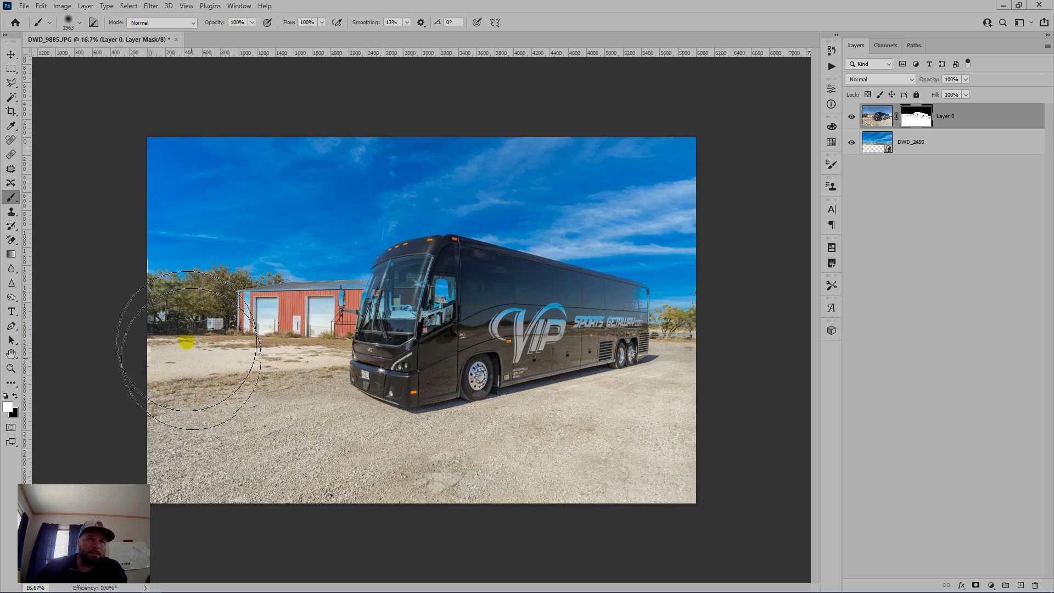
# Step: Paint white on Layer 0's mask over the rear half of the bus to restore its side panels and lettering
pyautogui.scroll(4, 177, 257)
pyautogui.scroll(4, 174, 253)
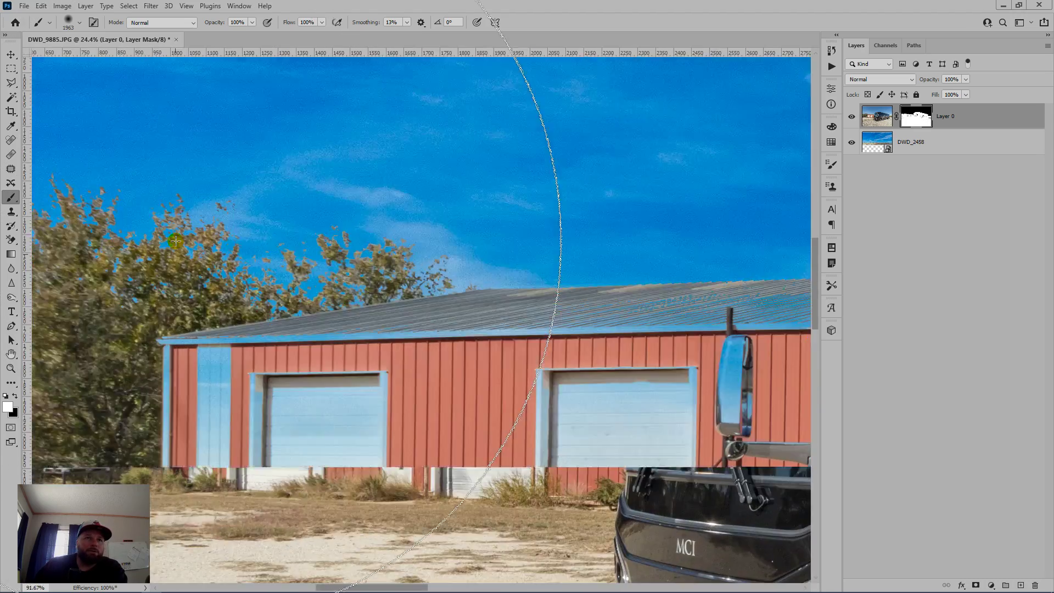
pyautogui.scroll(-3, 181, 258)
pyautogui.scroll(-4, 187, 262)
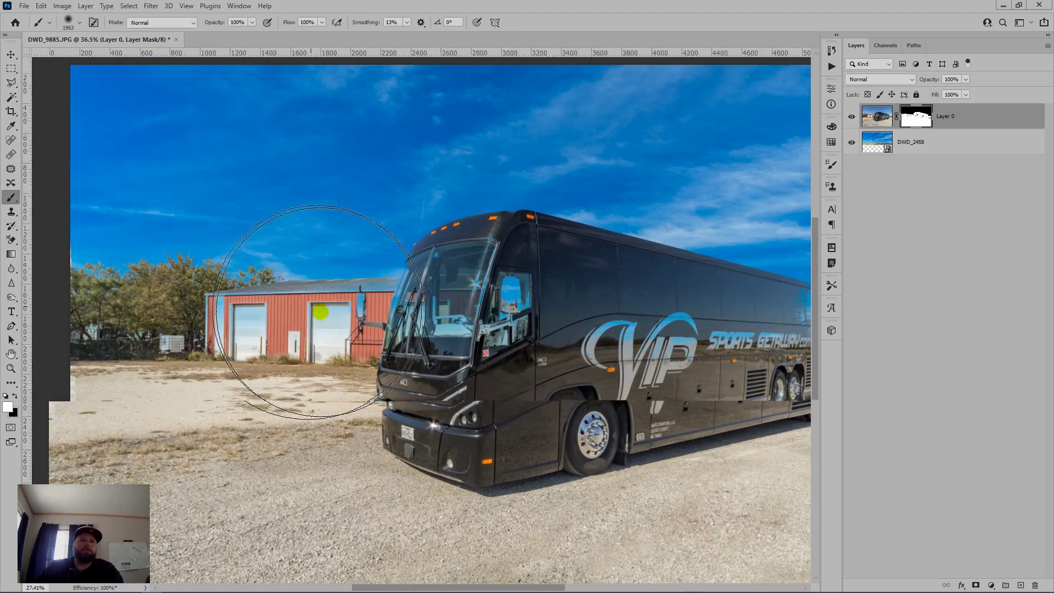
pyautogui.moveTo(433, 330); pyautogui.dragTo(258, 278)
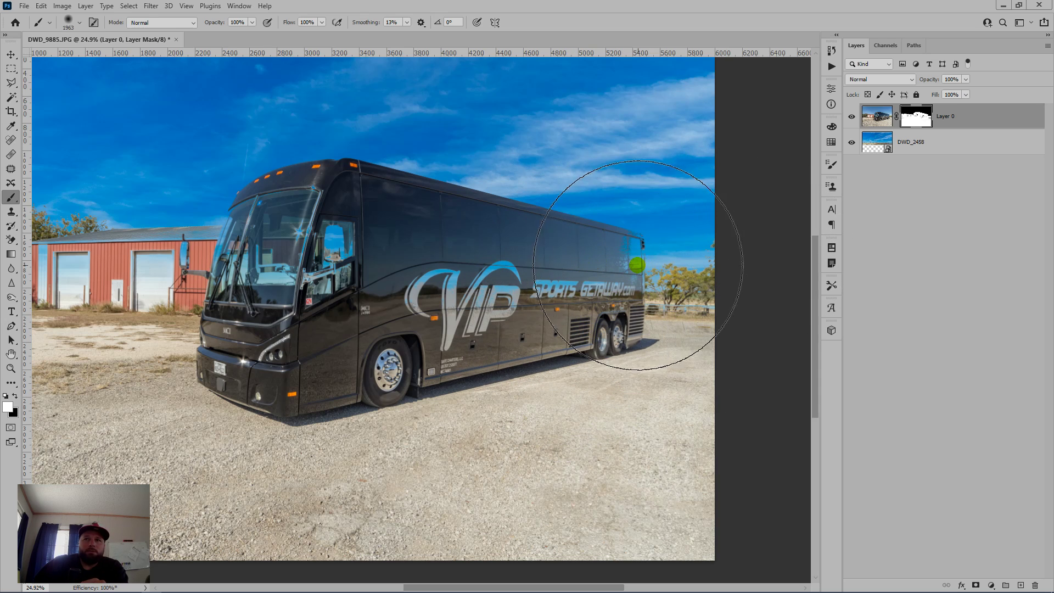
pyautogui.moveTo(667, 346)
pyautogui.mouseDown()
pyautogui.moveTo(667, 372)
pyautogui.moveTo(626, 374)
pyautogui.moveTo(640, 373)
pyautogui.moveTo(619, 384)
pyautogui.moveTo(681, 399)
pyautogui.moveTo(617, 395)
pyautogui.moveTo(706, 417)
pyautogui.moveTo(660, 422)
pyautogui.moveTo(764, 439)
pyautogui.moveTo(524, 406)
pyautogui.moveTo(671, 427)
pyautogui.moveTo(519, 387)
pyautogui.moveTo(457, 344)
pyautogui.moveTo(545, 341)
pyautogui.moveTo(488, 334)
pyautogui.moveTo(624, 361)
pyautogui.moveTo(598, 374)
pyautogui.moveTo(689, 399)
pyautogui.moveTo(689, 440)
pyautogui.moveTo(680, 418)
pyautogui.moveTo(732, 387)
pyautogui.moveTo(643, 386)
pyautogui.moveTo(653, 428)
pyautogui.moveTo(741, 468)
pyautogui.moveTo(783, 464)
pyautogui.moveTo(823, 444)
pyautogui.moveTo(811, 395)
pyautogui.moveTo(654, 235)
pyautogui.moveTo(658, 270)
pyautogui.moveTo(670, 255)
pyautogui.moveTo(623, 275)
pyautogui.moveTo(655, 277)
pyautogui.moveTo(636, 220)
pyautogui.moveTo(715, 263)
pyautogui.moveTo(611, 271)
pyautogui.moveTo(677, 284)
pyautogui.moveTo(638, 217)
pyautogui.moveTo(569, 165)
pyautogui.moveTo(714, 225)
pyautogui.moveTo(736, 358)
pyautogui.mouseUp()
pyautogui.scroll(-1, 736, 357)
pyautogui.scroll(-1, 720, 361)
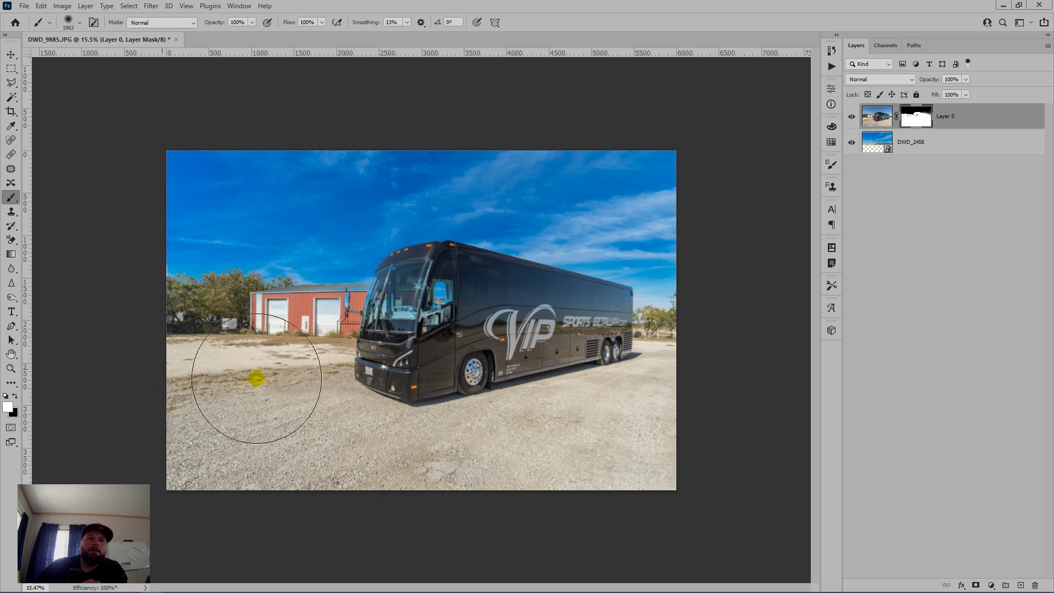
# Step: Enlarge the brush to about 2364 px and paint white on Layer 0's mask to restore the bus front, windshield and mirrors
pyautogui.moveTo(229, 384)
pyautogui.mouseDown()
pyautogui.moveTo(260, 402)
pyautogui.moveTo(139, 376)
pyautogui.moveTo(290, 402)
pyautogui.moveTo(164, 377)
pyautogui.moveTo(274, 392)
pyautogui.moveTo(165, 375)
pyautogui.moveTo(181, 376)
pyautogui.moveTo(84, 337)
pyautogui.moveTo(103, 316)
pyautogui.moveTo(40, 205)
pyautogui.moveTo(56, 209)
pyautogui.moveTo(60, 235)
pyautogui.moveTo(93, 270)
pyautogui.moveTo(99, 340)
pyautogui.moveTo(140, 346)
pyautogui.moveTo(250, 431)
pyautogui.moveTo(210, 379)
pyautogui.moveTo(373, 406)
pyautogui.moveTo(325, 389)
pyautogui.moveTo(382, 396)
pyautogui.moveTo(364, 381)
pyautogui.moveTo(388, 383)
pyautogui.moveTo(321, 371)
pyautogui.moveTo(370, 404)
pyautogui.moveTo(341, 400)
pyautogui.moveTo(423, 421)
pyautogui.moveTo(339, 396)
pyautogui.moveTo(401, 404)
pyautogui.moveTo(355, 423)
pyautogui.moveTo(403, 392)
pyautogui.moveTo(450, 422)
pyautogui.moveTo(570, 421)
pyautogui.moveTo(640, 447)
pyautogui.moveTo(657, 466)
pyautogui.moveTo(620, 456)
pyautogui.mouseUp()
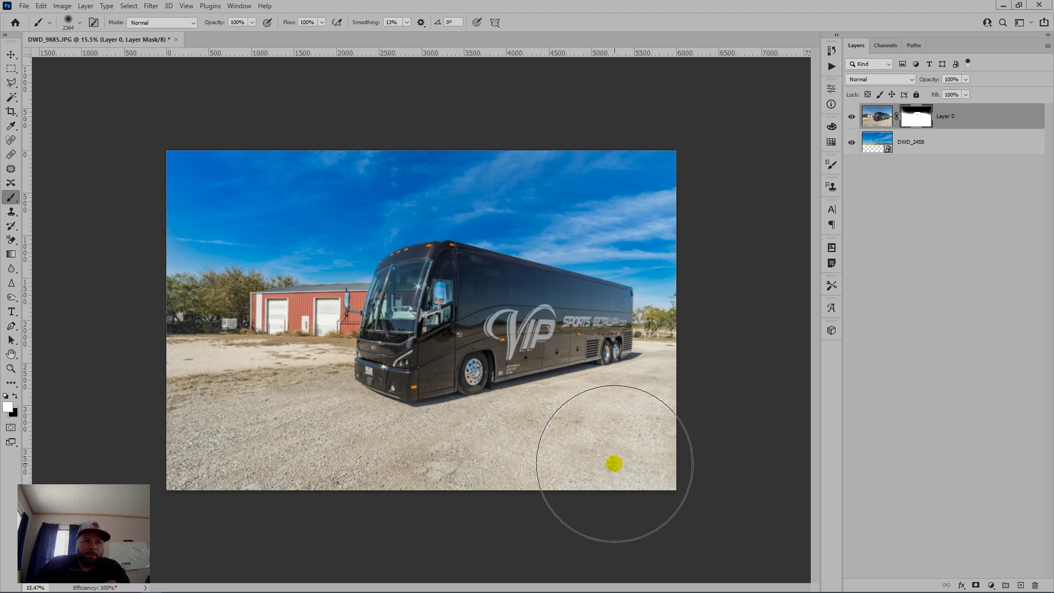
pyautogui.moveTo(279, 172)
pyautogui.mouseDown()
pyautogui.moveTo(242, 207)
pyautogui.moveTo(169, 216)
pyautogui.moveTo(261, 229)
pyautogui.moveTo(264, 204)
pyautogui.moveTo(207, 179)
pyautogui.moveTo(243, 190)
pyautogui.moveTo(329, 351)
pyautogui.mouseUp()
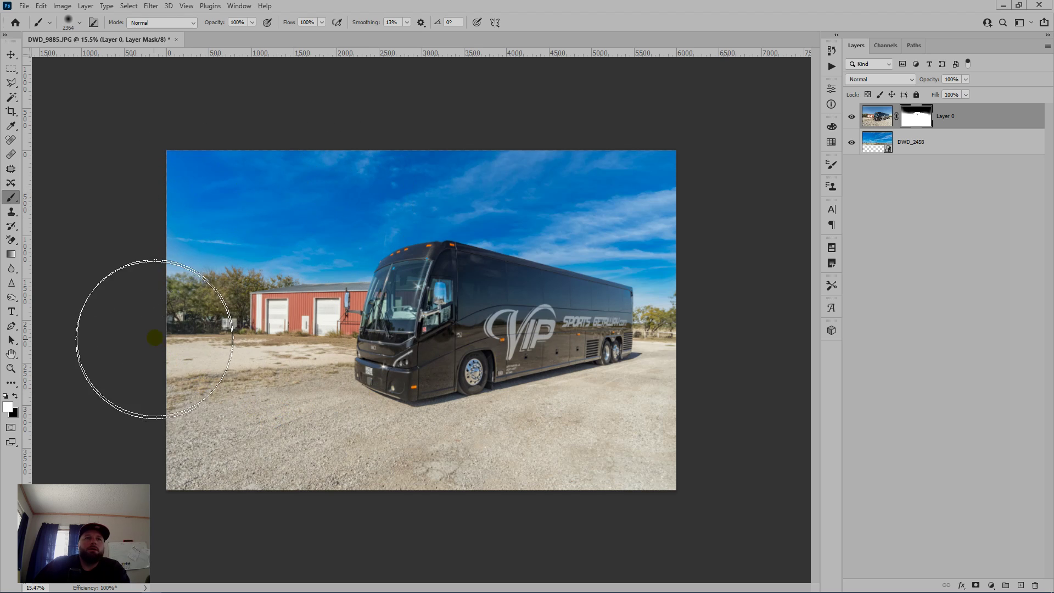
pyautogui.scroll(3, 154, 338)
pyautogui.scroll(-1, 372, 286)
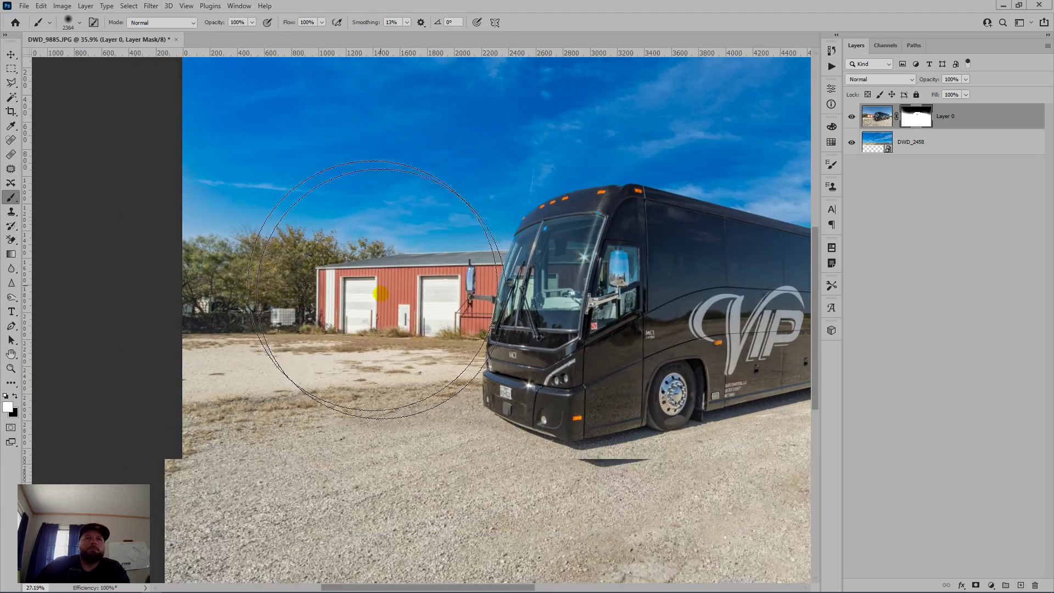
pyautogui.scroll(-2, 372, 286)
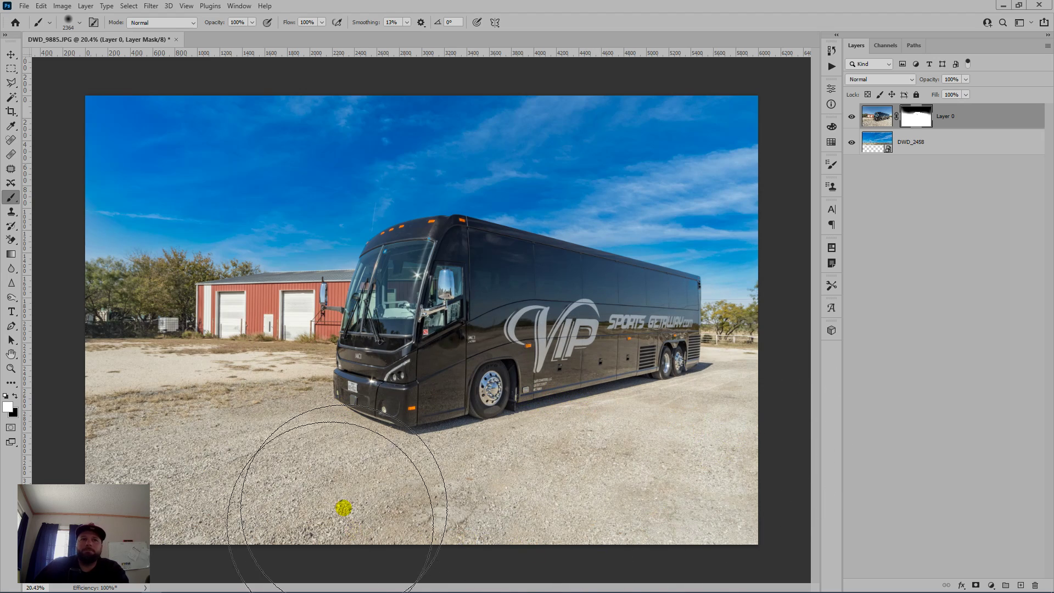
pyautogui.scroll(-1, 55, 379)
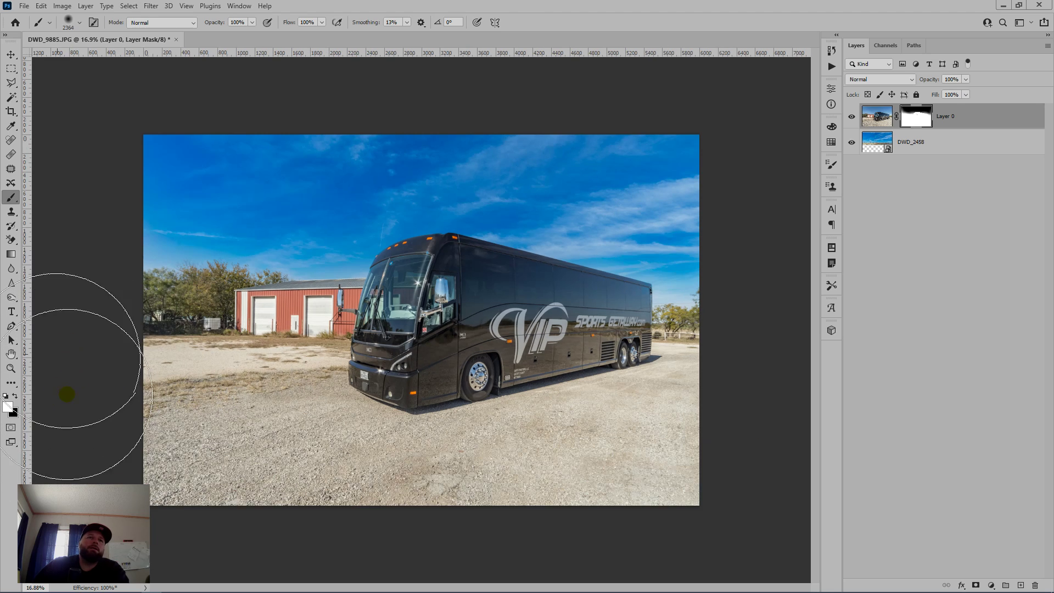
pyautogui.scroll(-1, 58, 375)
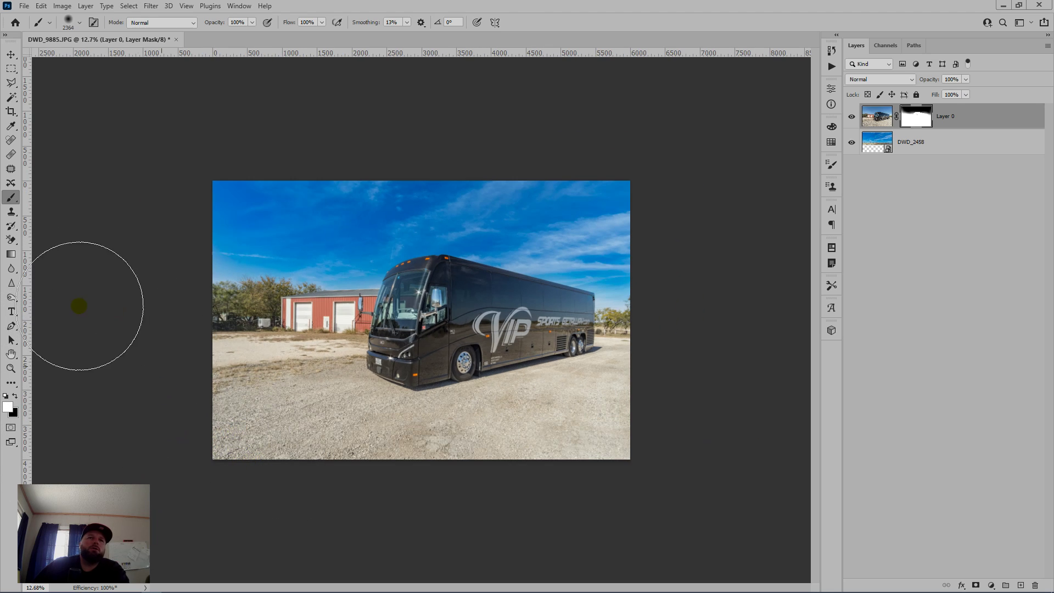
pyautogui.click(691, 405)
pyautogui.click(759, 259)
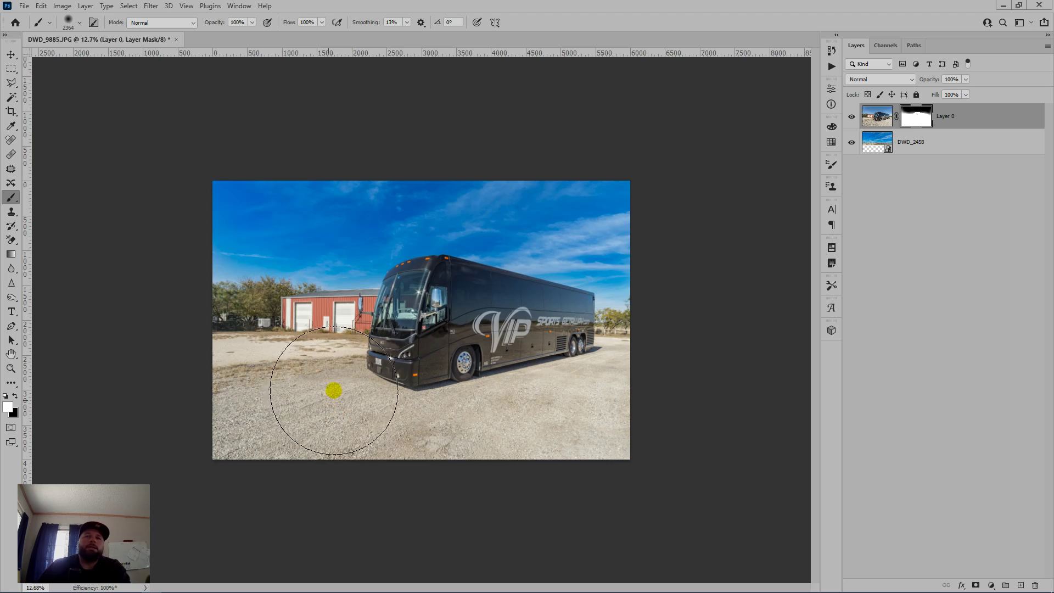
# Step: Trace the windshield edge and front roof line of the bus with the Pen tool in Path mode, starting at the garage roof
pyautogui.scroll(5, 423, 228)
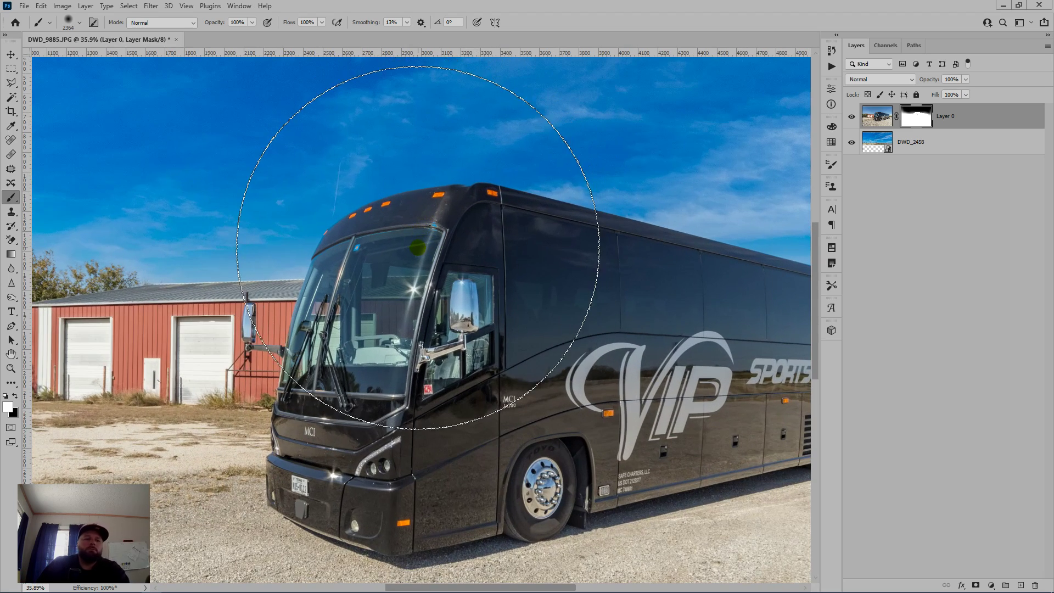
pyautogui.press('g')
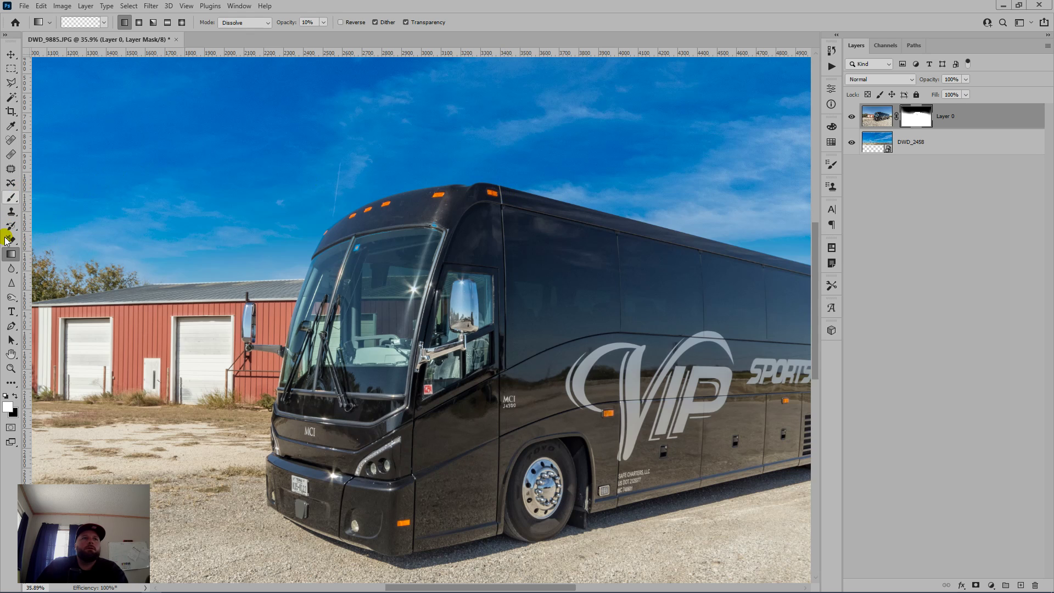
pyautogui.click(11, 326)
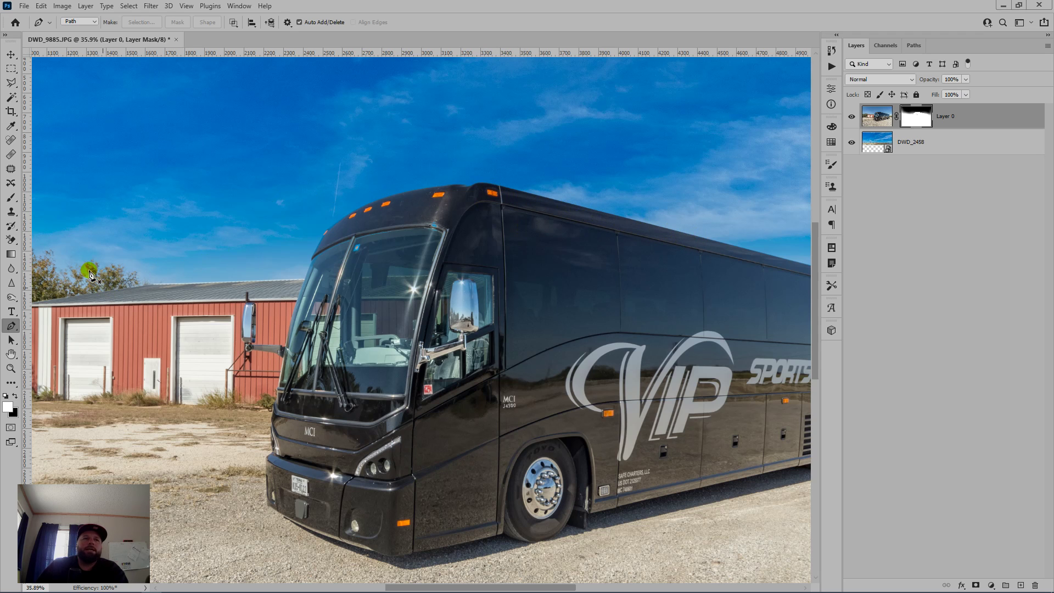
pyautogui.scroll(5, 96, 281)
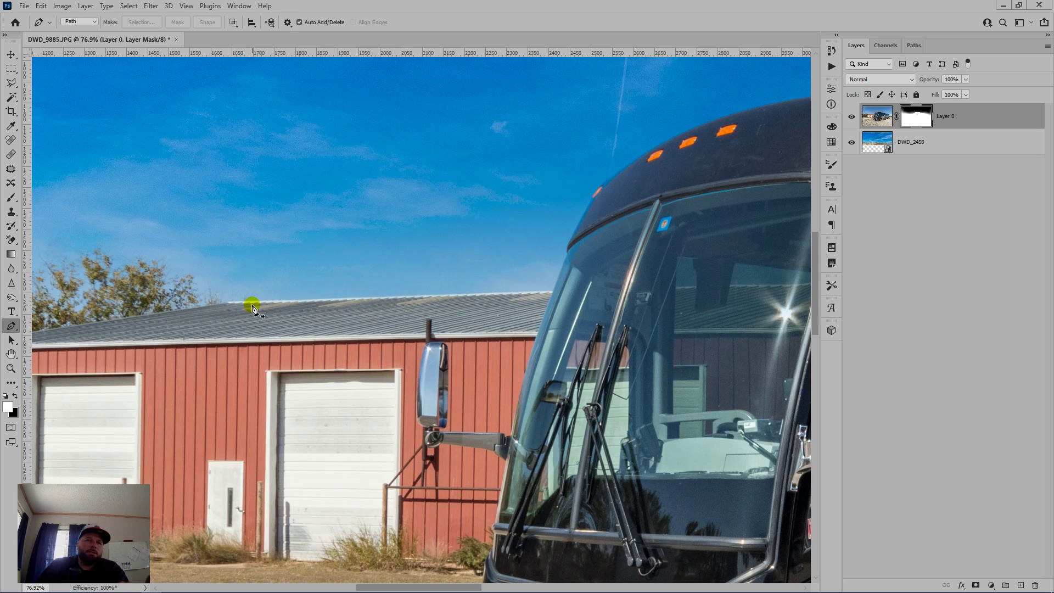
pyautogui.scroll(-5, 576, 318)
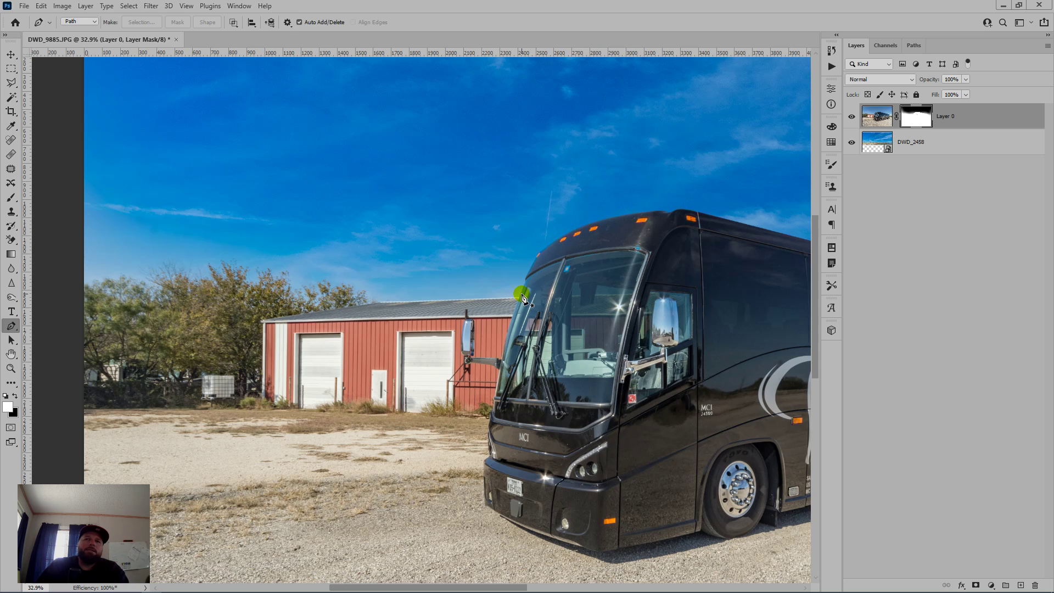
pyautogui.scroll(5, 522, 297)
pyautogui.click(489, 457)
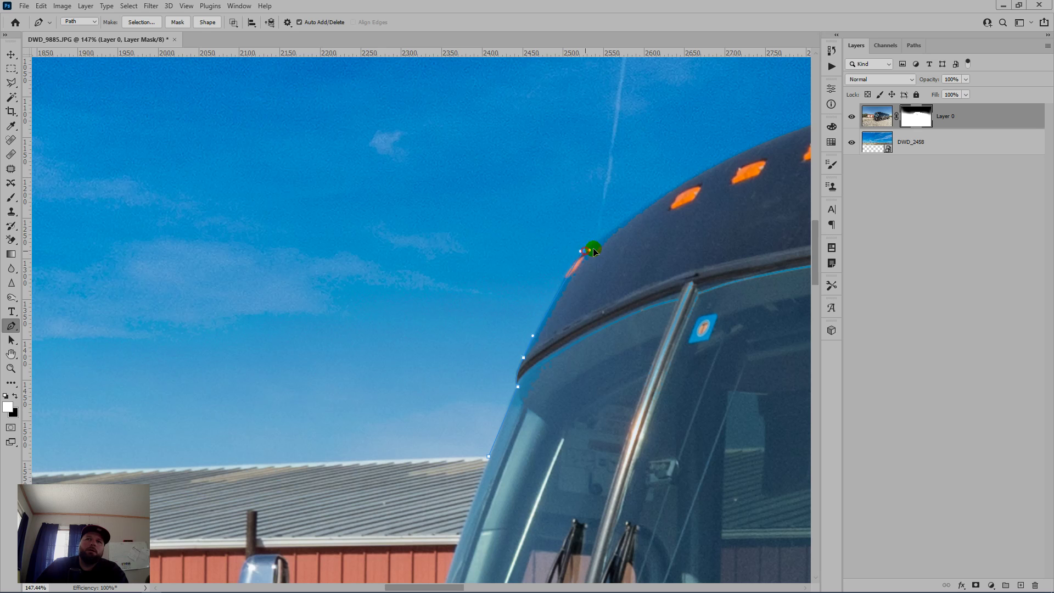
pyautogui.moveTo(598, 248); pyautogui.dragTo(487, 379)
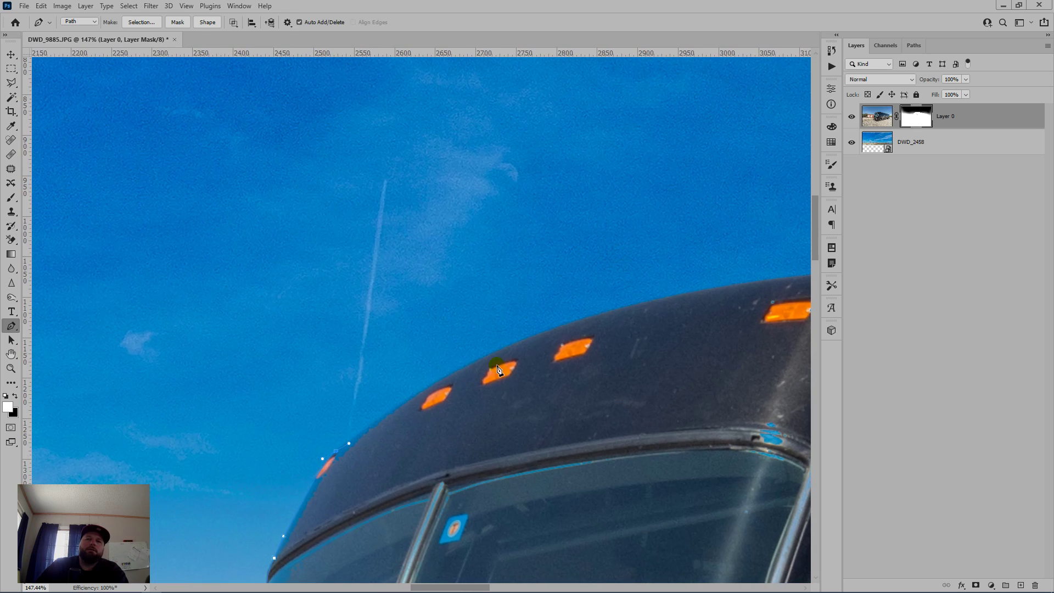
pyautogui.moveTo(599, 315); pyautogui.dragTo(393, 337)
pyautogui.click(418, 322)
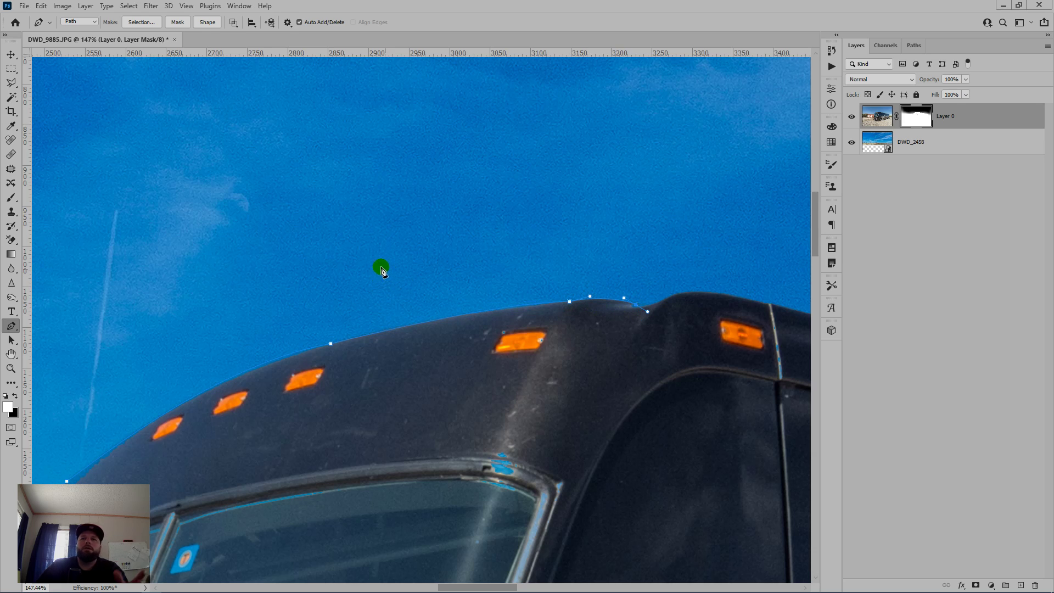
# Step: Continue the path with loose curved segments across the bus front and the sky above it
pyautogui.moveTo(553, 380); pyautogui.dragTo(544, 364)
pyautogui.moveTo(397, 262); pyautogui.dragTo(332, 216)
pyautogui.moveTo(305, 210); pyautogui.dragTo(220, 202)
pyautogui.moveTo(186, 218); pyautogui.dragTo(149, 251)
pyautogui.moveTo(364, 430); pyautogui.dragTo(363, 448)
# Step: Convert the traced path into a selection with Make Selection and deselect it
pyautogui.rightClick(300, 421)
pyautogui.click(300, 200)
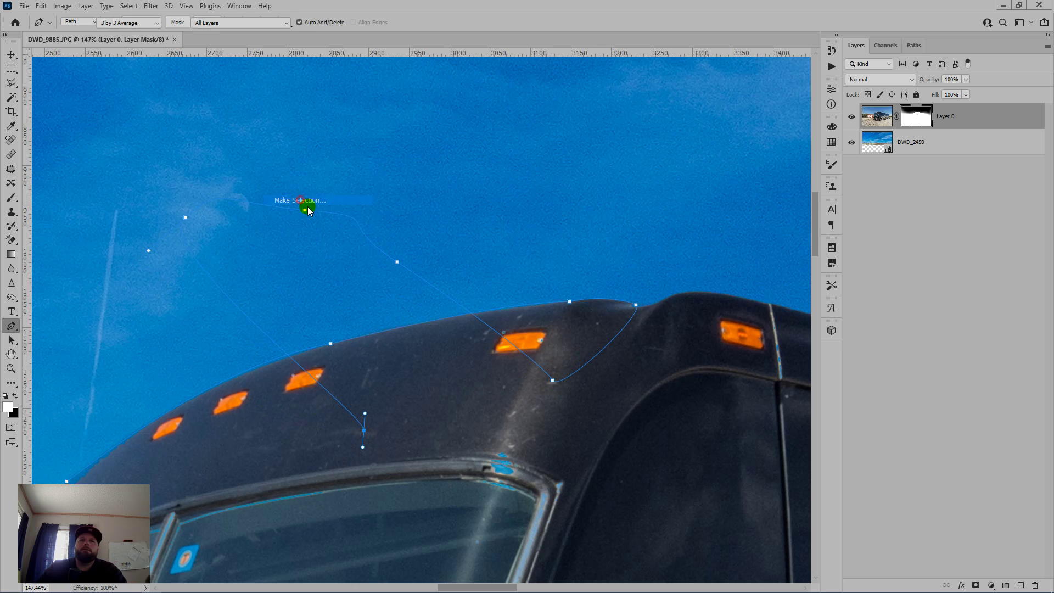
pyautogui.press('Return')
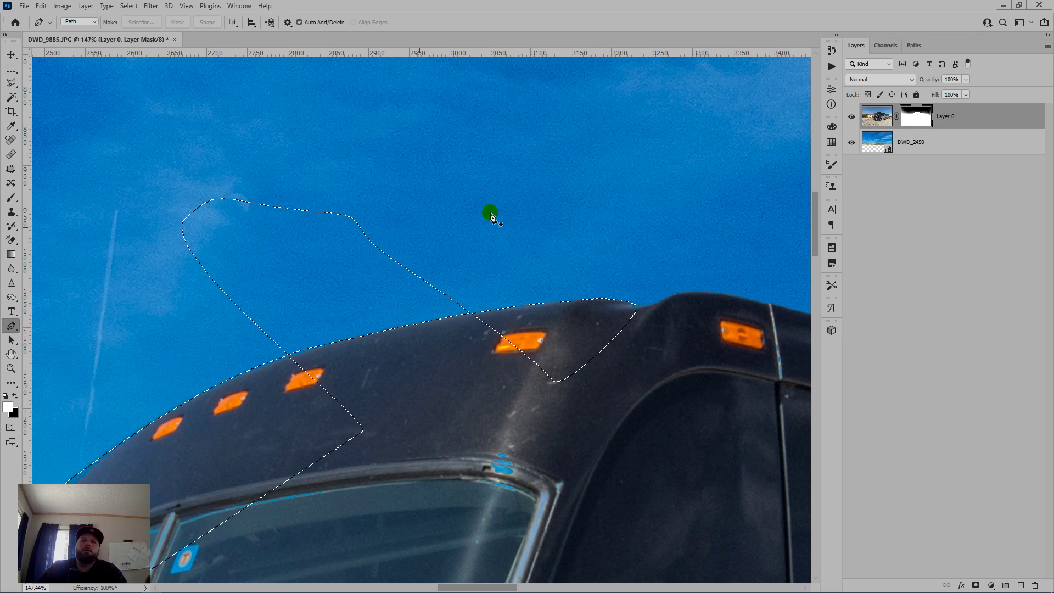
pyautogui.hotkey('ctrl', 'd')
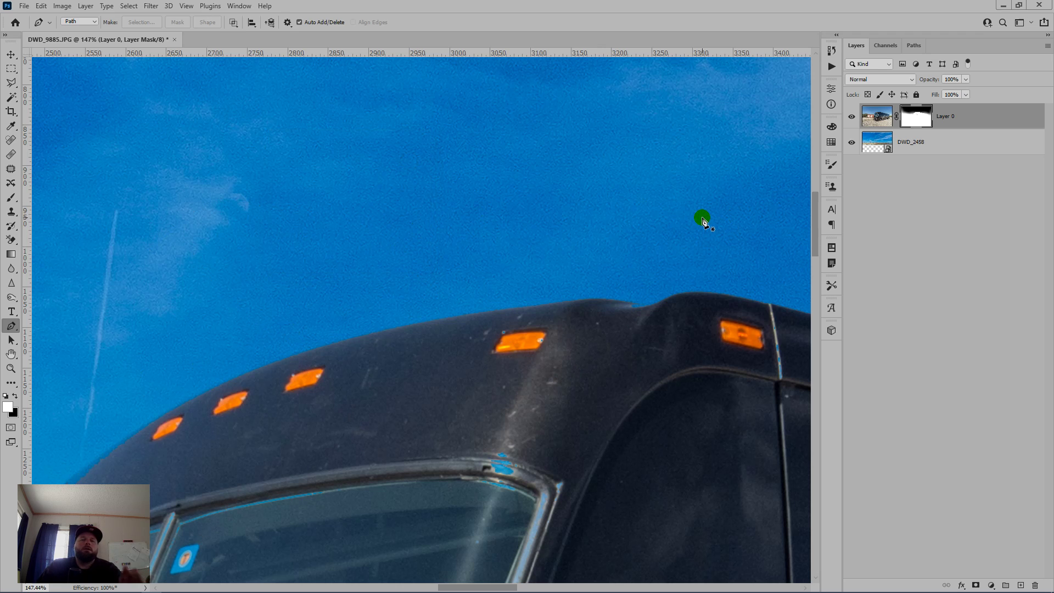
pyautogui.scroll(-1, 277, 390)
pyautogui.scroll(-5, 276, 390)
pyautogui.scroll(-2, 337, 411)
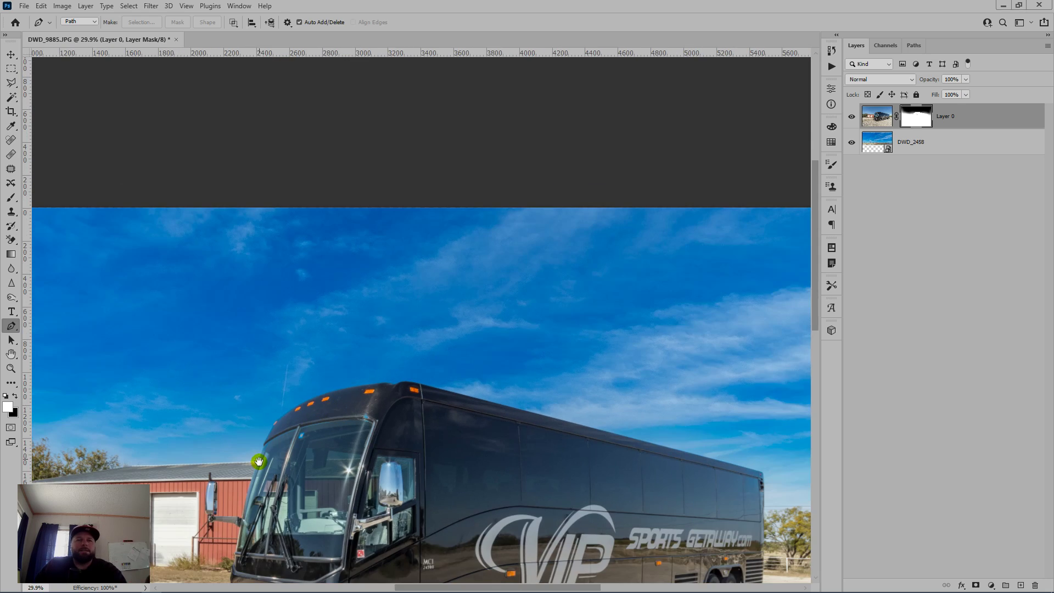